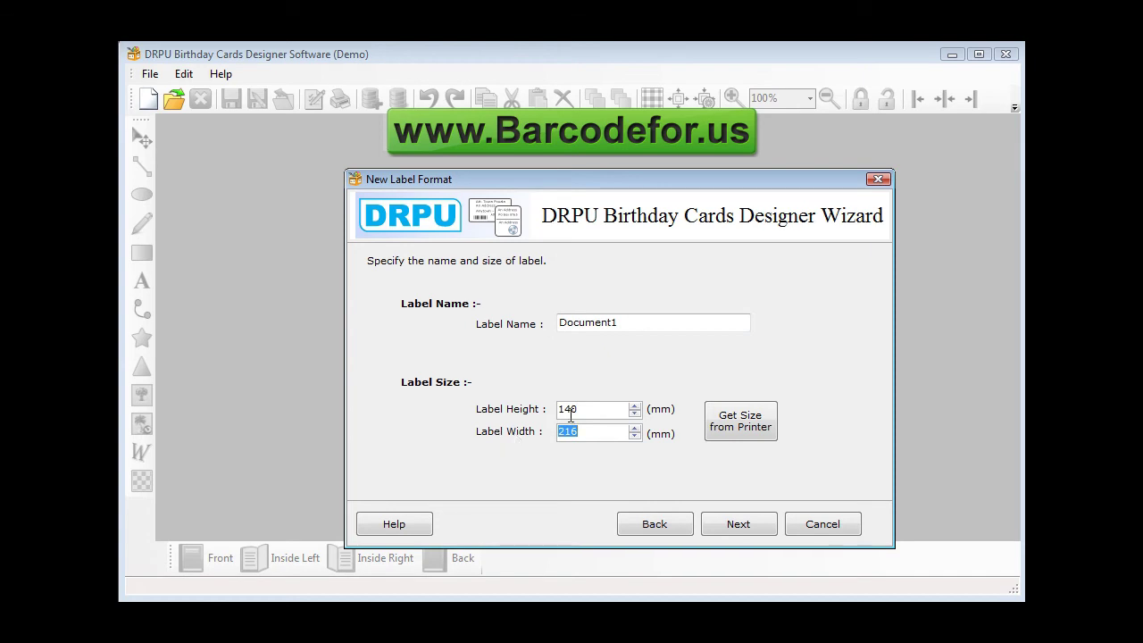
# Step: Set the label width to 100 mm and create the card as a rectangular, no-fold postcard with a solid background
pyautogui.moveTo(589, 429); pyautogui.dragTo(500, 438)
pyautogui.write('100')
pyautogui.click(736, 526)
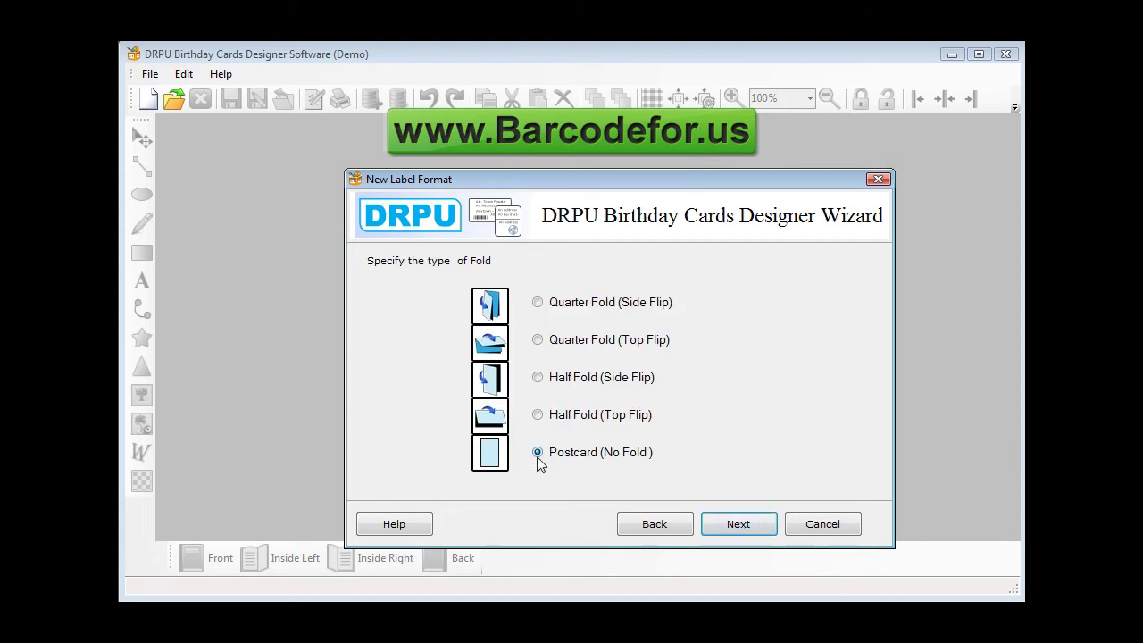
pyautogui.click(737, 527)
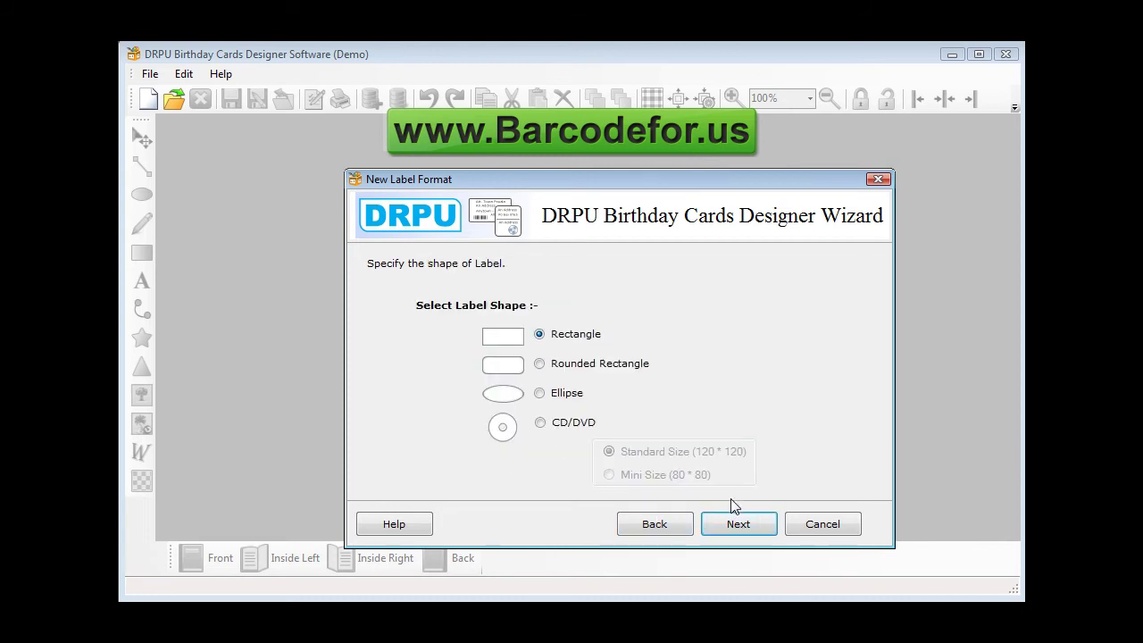
pyautogui.click(736, 527)
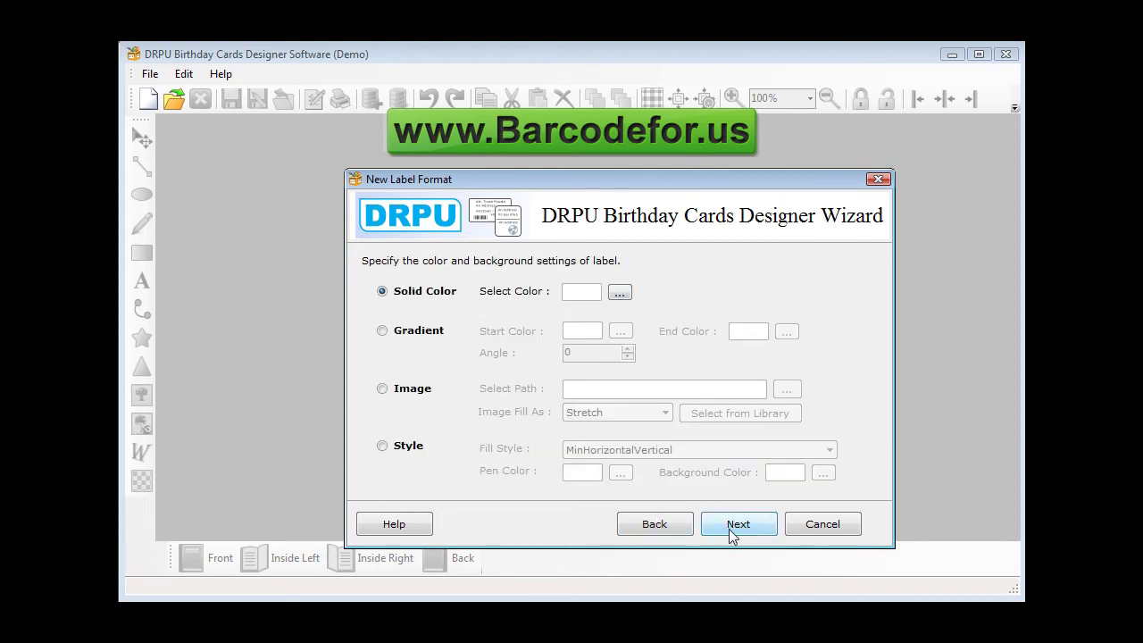
pyautogui.click(732, 532)
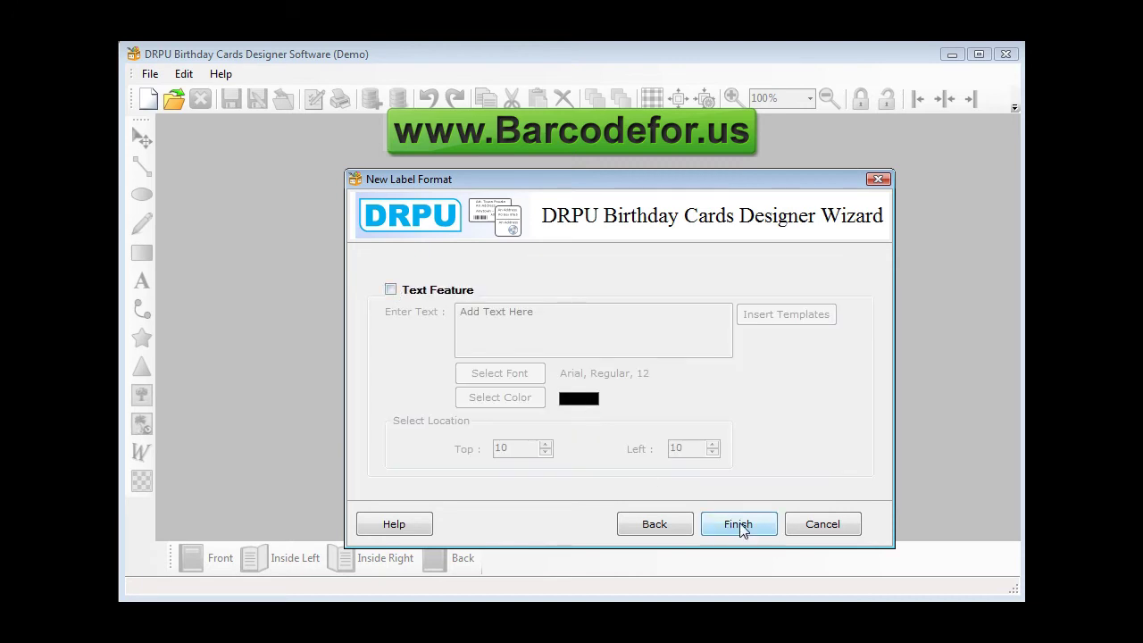
pyautogui.click(739, 525)
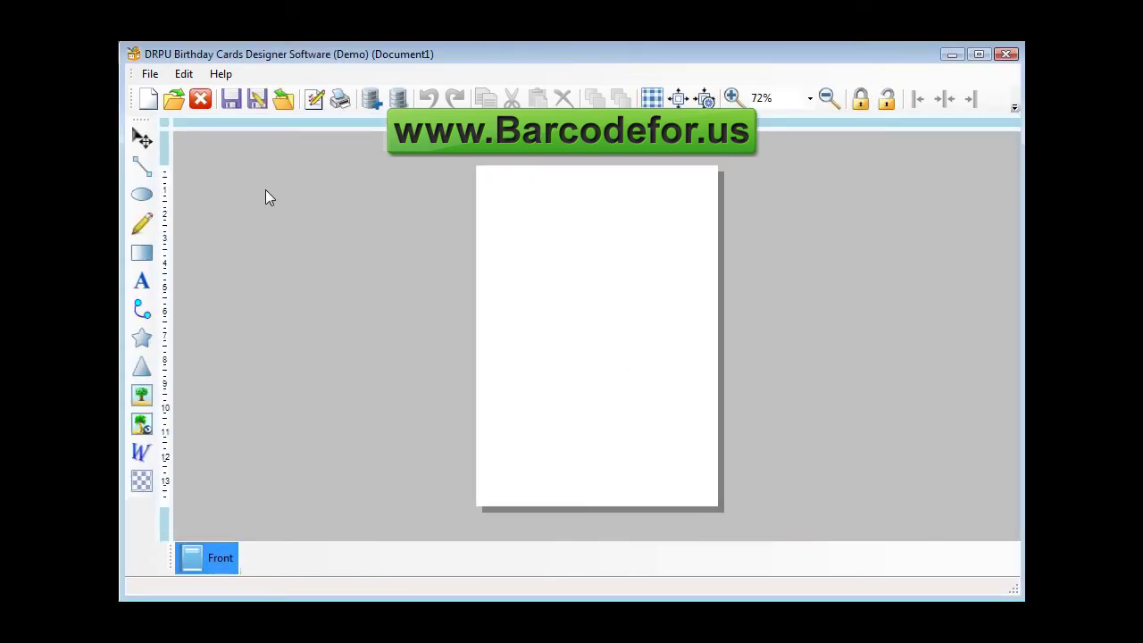
# Step: Insert the picture image01.jpg and enlarge it to cover the whole card as a background
pyautogui.click(142, 395)
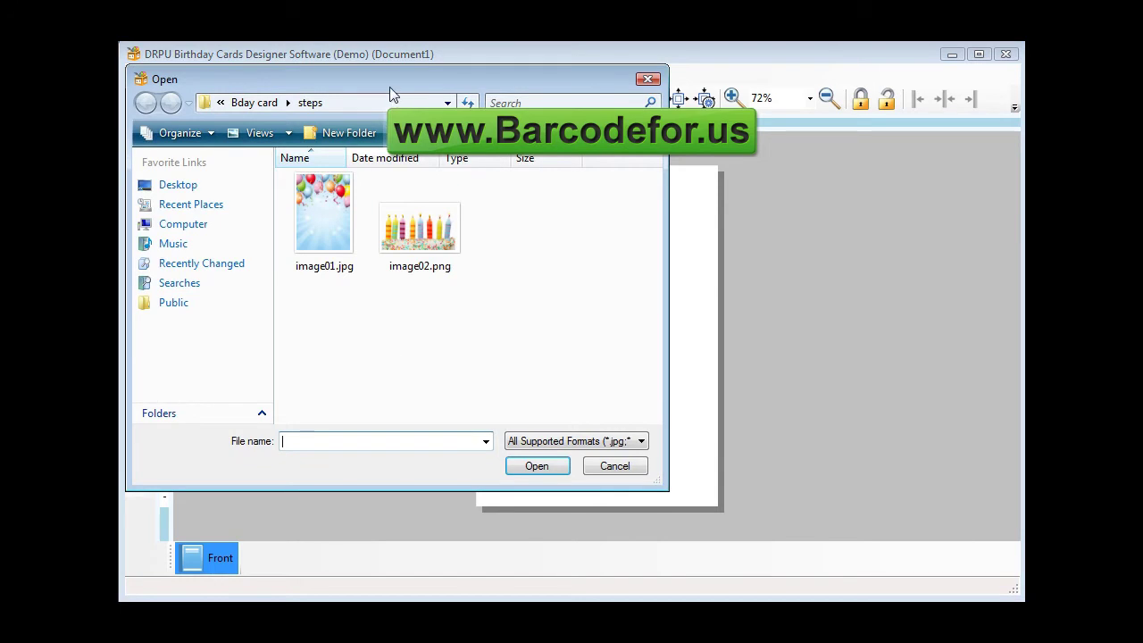
pyautogui.click(344, 223)
pyautogui.click(561, 464)
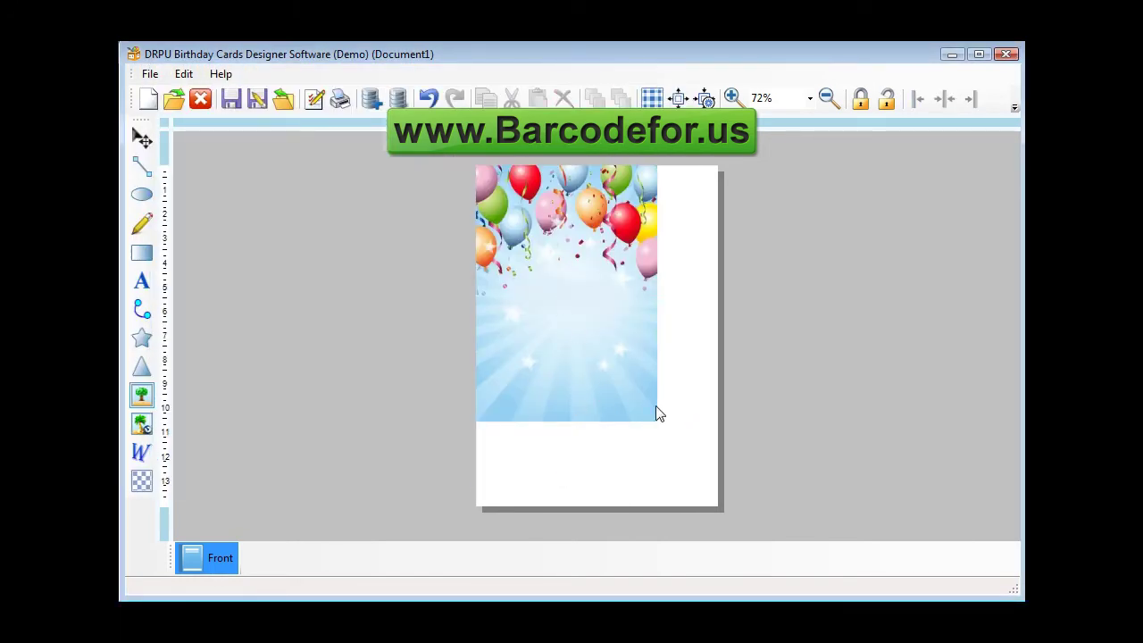
pyautogui.moveTo(658, 424); pyautogui.dragTo(719, 506)
# Step: Insert the picture image02.png, place it at the card's lower edge and enlarge it to the full card width
pyautogui.click(141, 394)
pyautogui.click(439, 236)
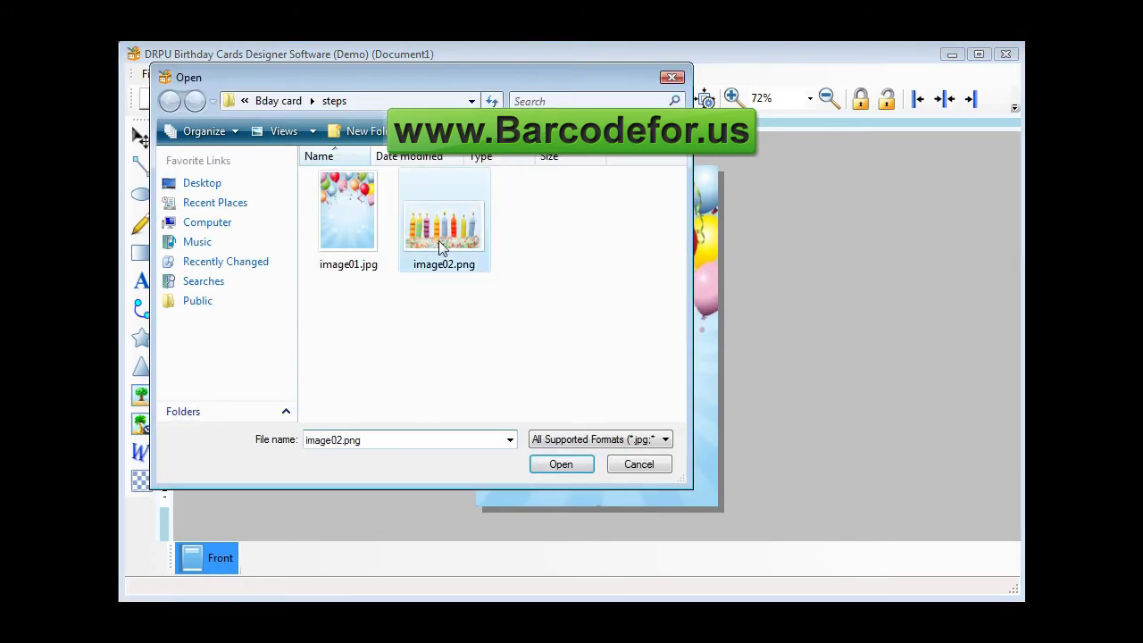
pyautogui.click(563, 465)
pyautogui.moveTo(583, 259); pyautogui.dragTo(586, 480)
pyautogui.moveTo(665, 394); pyautogui.dragTo(726, 369)
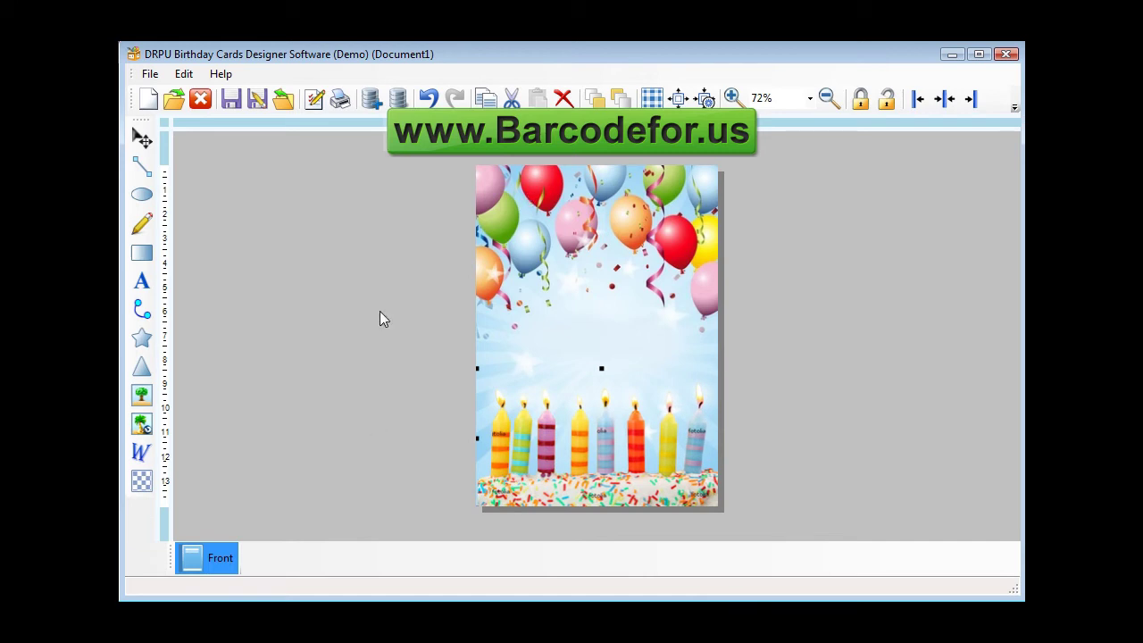
# Step: Add a text object between the balloons and the candles and set its content to HAPPY
pyautogui.click(141, 281)
pyautogui.click(503, 330)
pyautogui.doubleClick(518, 337)
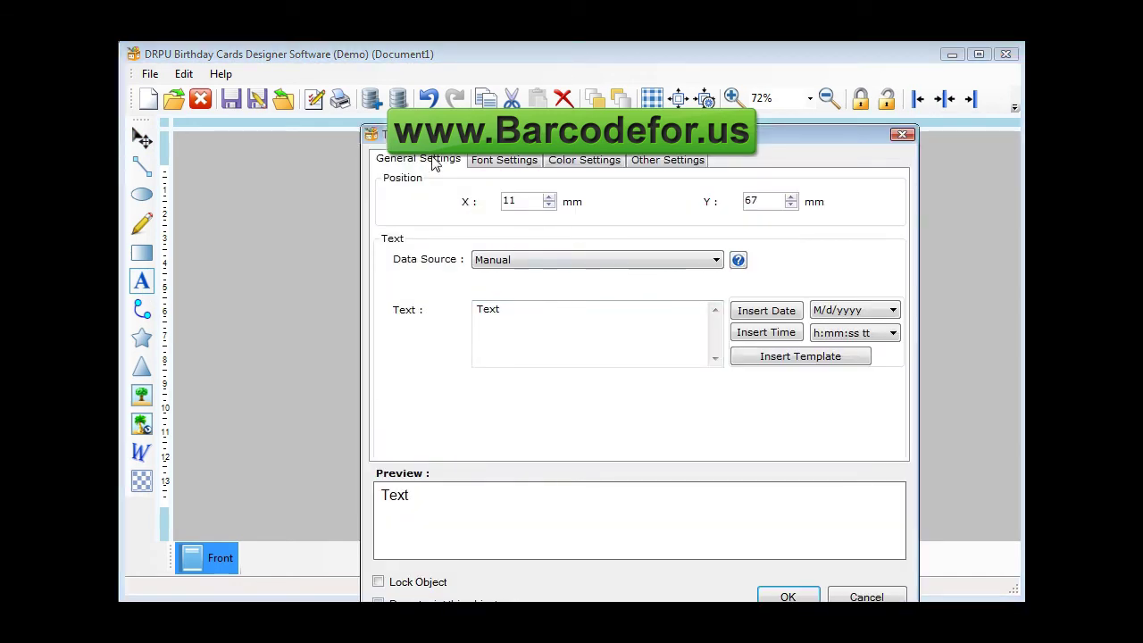
pyautogui.moveTo(507, 308); pyautogui.dragTo(339, 288)
pyautogui.write('Happy')
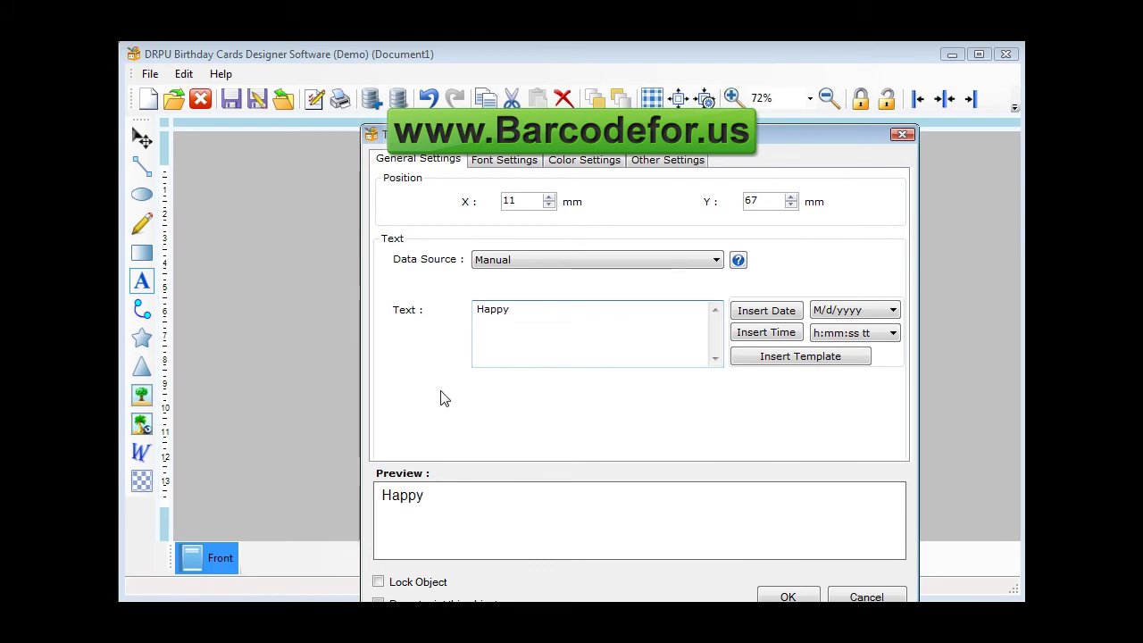
pyautogui.press('BackSpace')
pyautogui.press('BackSpace')
pyautogui.press('BackSpace')
pyautogui.write('APP')
# Step: Set the HAPPY text's size to 72 and its style to Bold
pyautogui.click(507, 159)
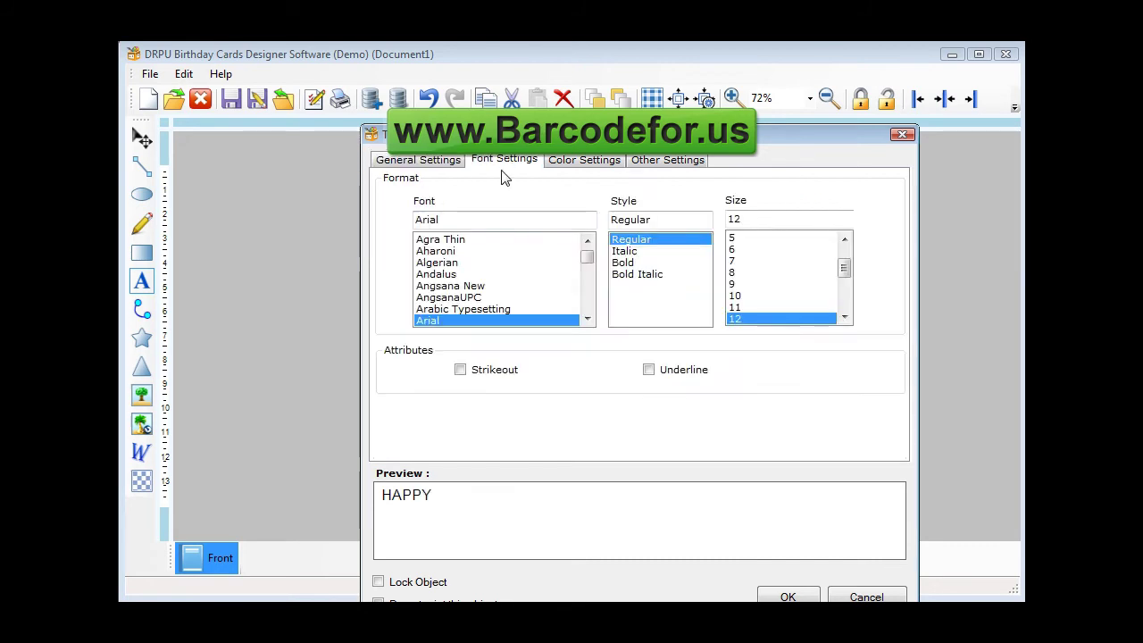
pyautogui.moveTo(847, 281); pyautogui.dragTo(847, 308)
pyautogui.click(754, 319)
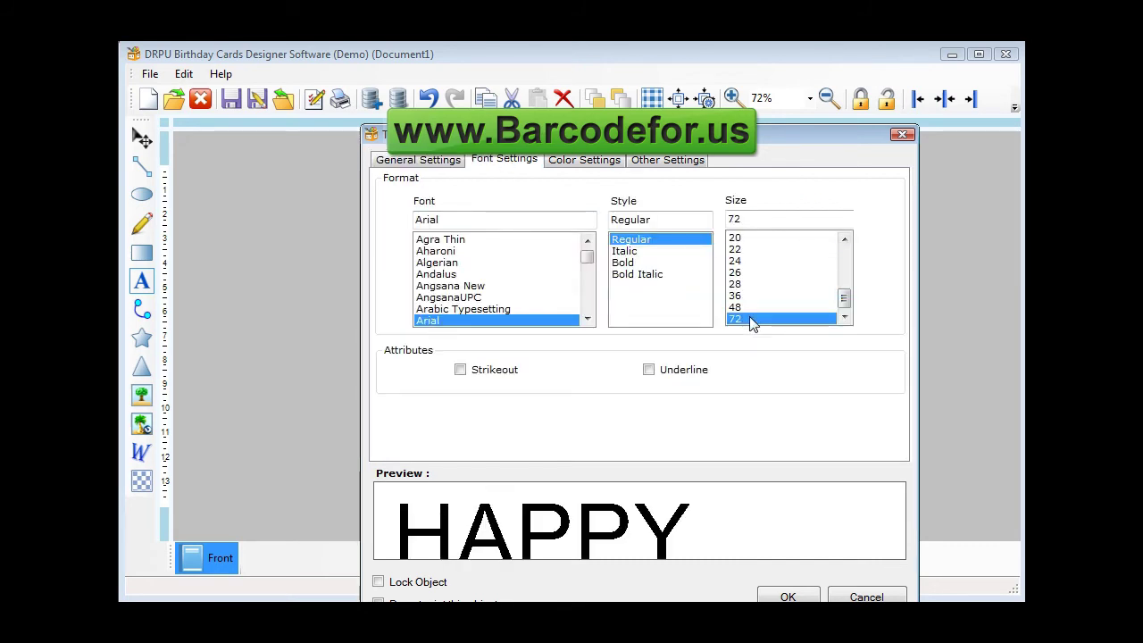
pyautogui.click(622, 263)
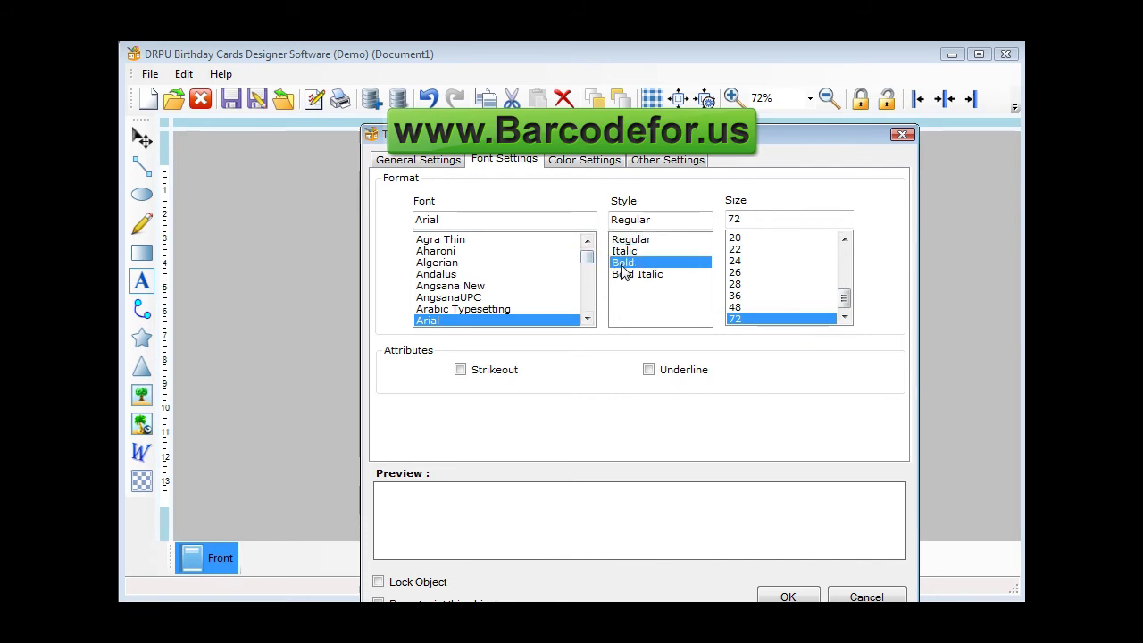
# Step: Change the HAPPY text's font to Aston-F1 and move the text to just below the balloons
pyautogui.click(474, 239)
pyautogui.click(453, 248)
pyautogui.press('Down')
pyautogui.press('Down')
pyautogui.press('Down')
pyautogui.press('Down')
pyautogui.press('Down')
pyautogui.press('Down')
pyautogui.press('Down')
pyautogui.press('Down')
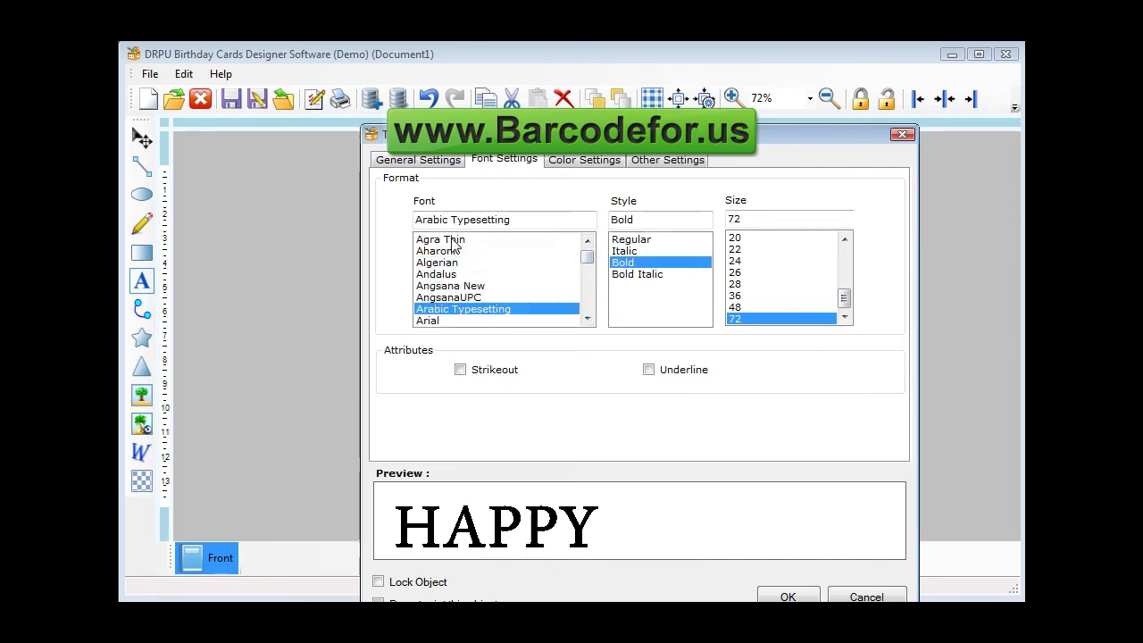
pyautogui.press('Down')
pyautogui.press('Down')
pyautogui.press('Down')
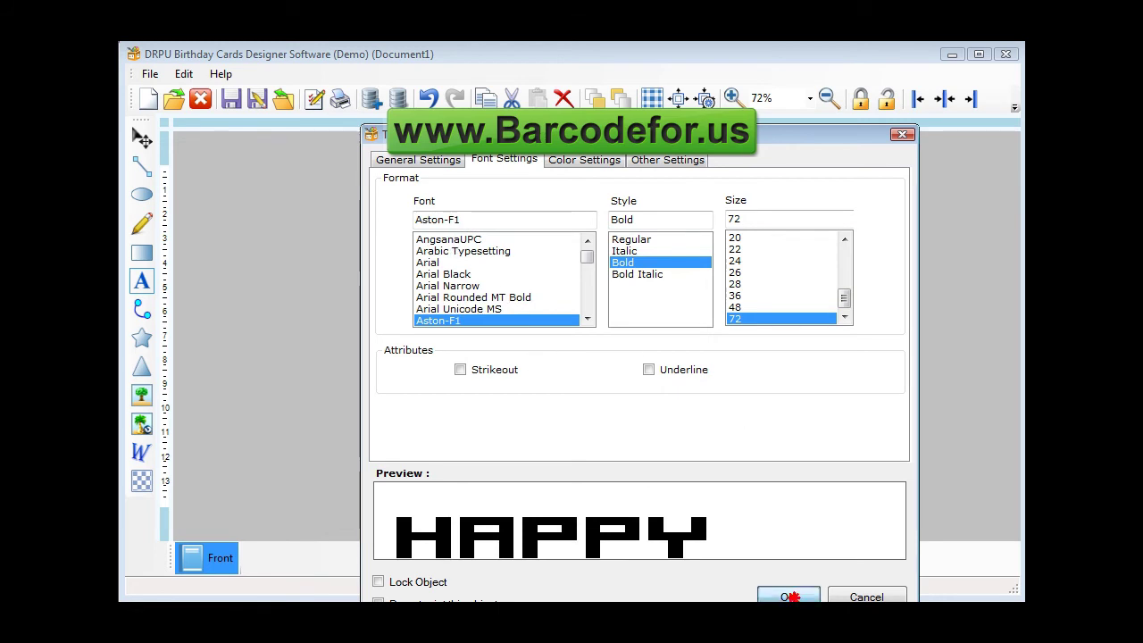
pyautogui.click(789, 597)
pyautogui.moveTo(659, 370); pyautogui.dragTo(627, 309)
# Step: Copy and paste the HAPPY text and place the duplicate directly below the original, above the candles
pyautogui.rightClick(628, 310)
pyautogui.click(659, 341)
pyautogui.rightClick(613, 352)
pyautogui.click(658, 403)
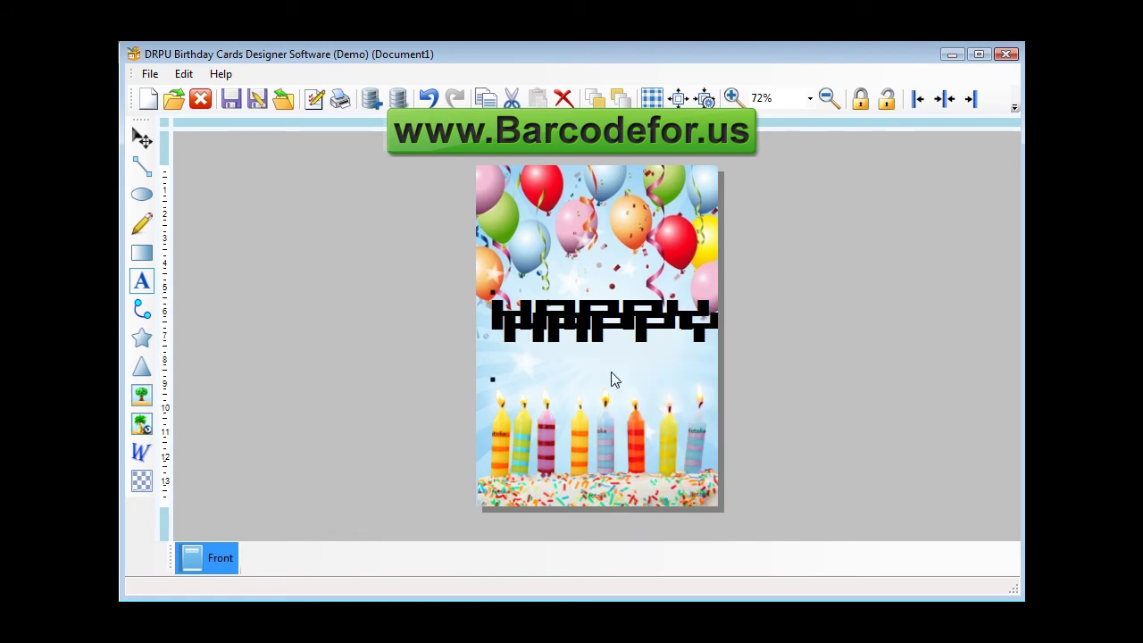
pyautogui.moveTo(591, 323); pyautogui.dragTo(587, 364)
# Step: Change the lower text's content to BIRTHDAY, set its font size to 60 and shift it slightly left
pyautogui.doubleClick(587, 364)
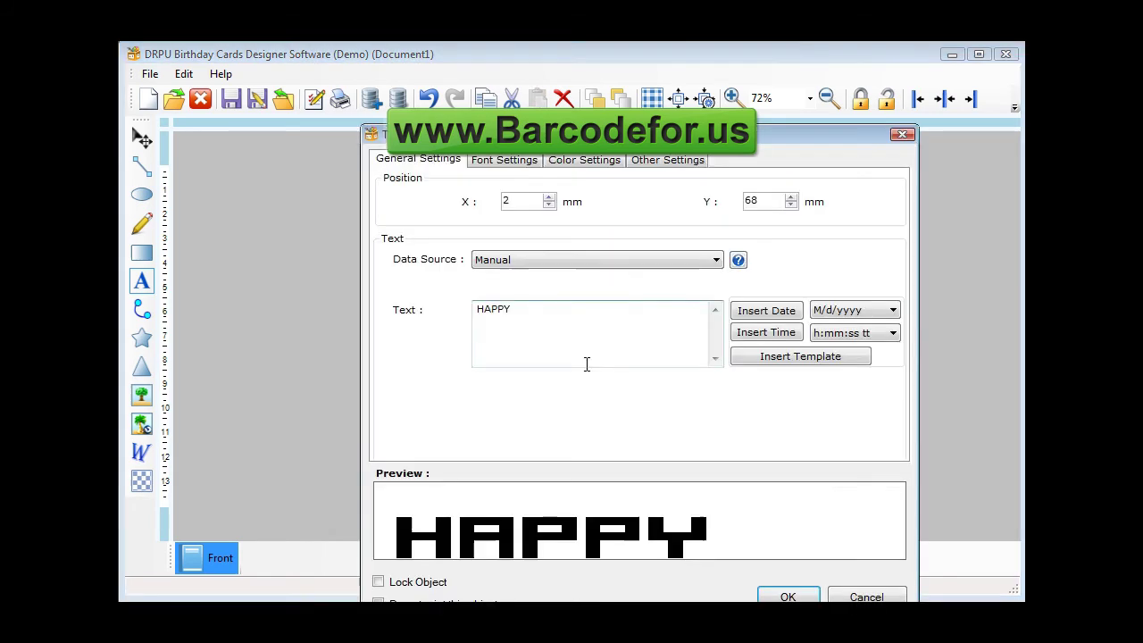
pyautogui.moveTo(526, 260); pyautogui.dragTo(386, 275)
pyautogui.write('BIRTHDAY')
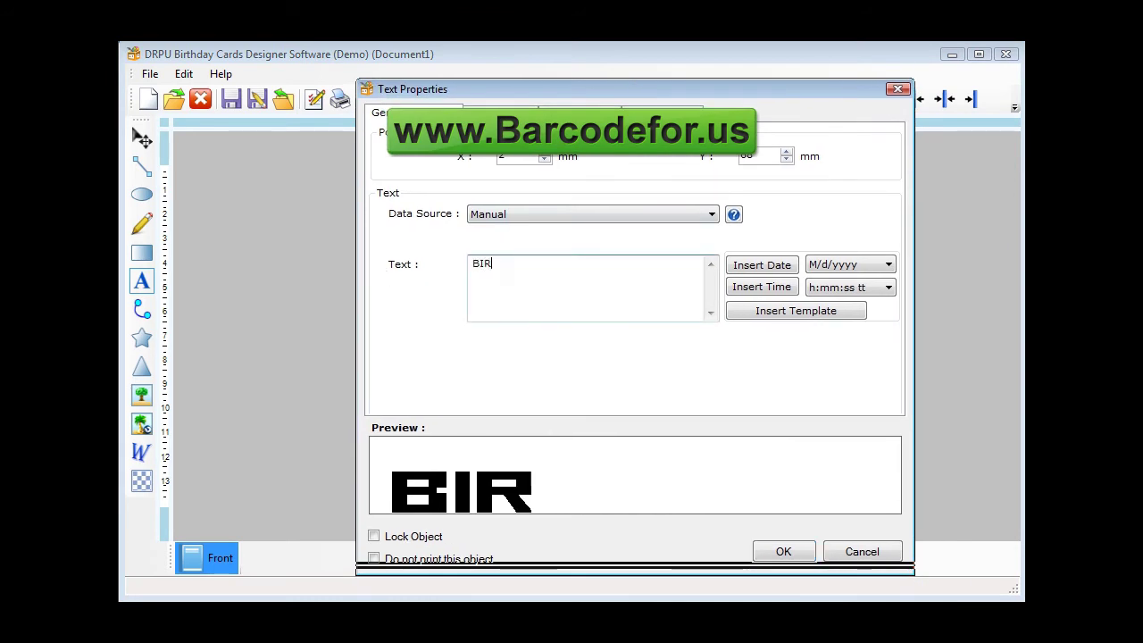
pyautogui.click(499, 113)
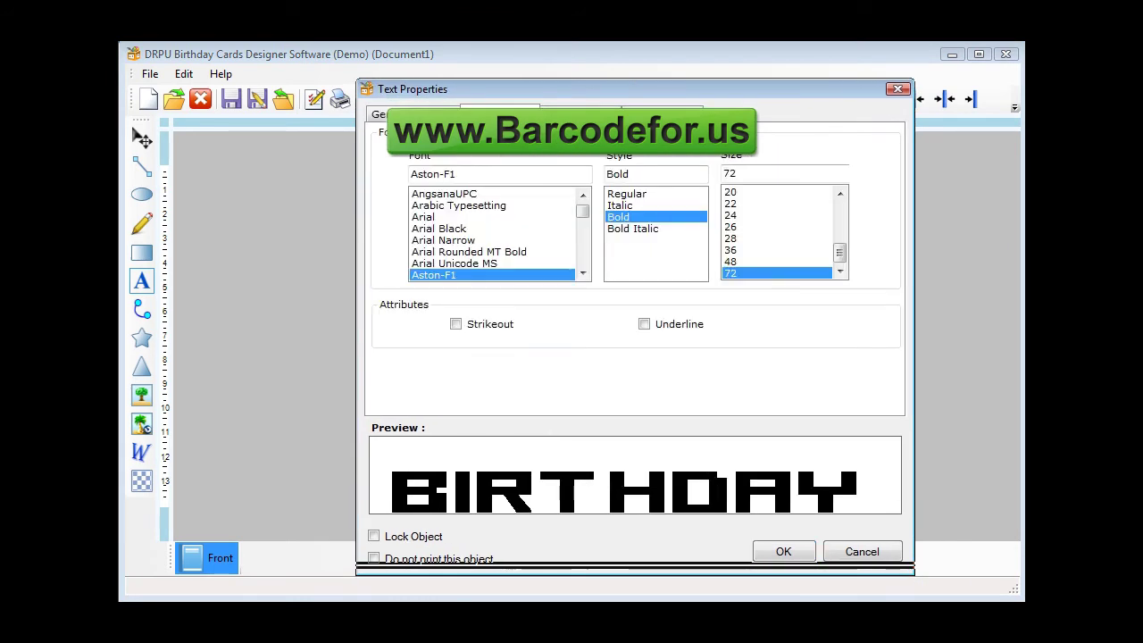
pyautogui.click(653, 174)
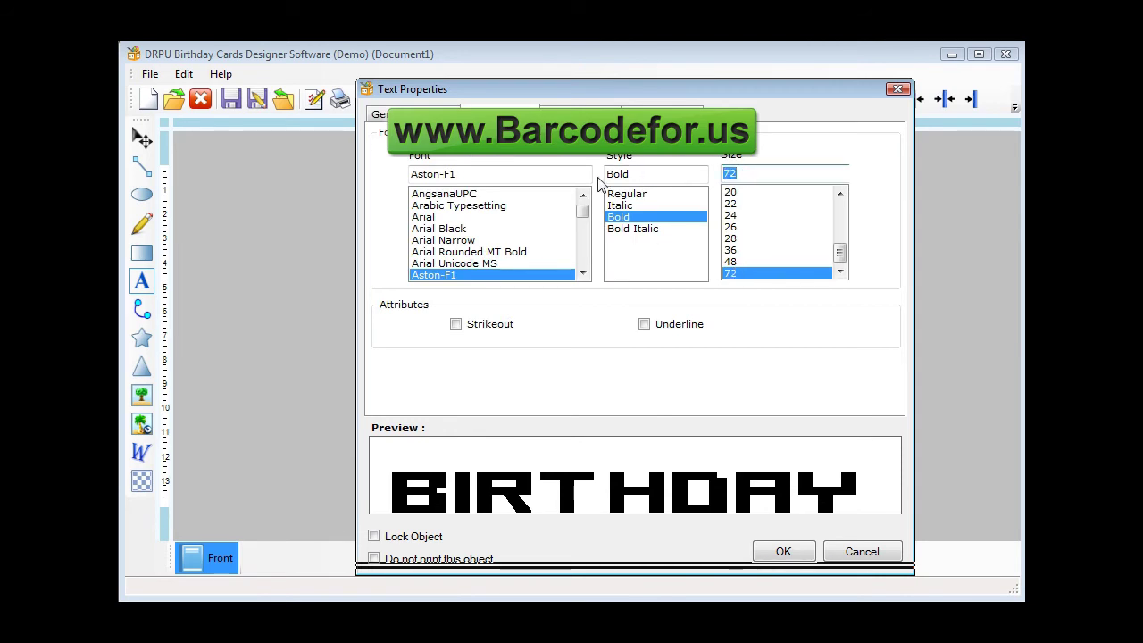
pyautogui.write('60')
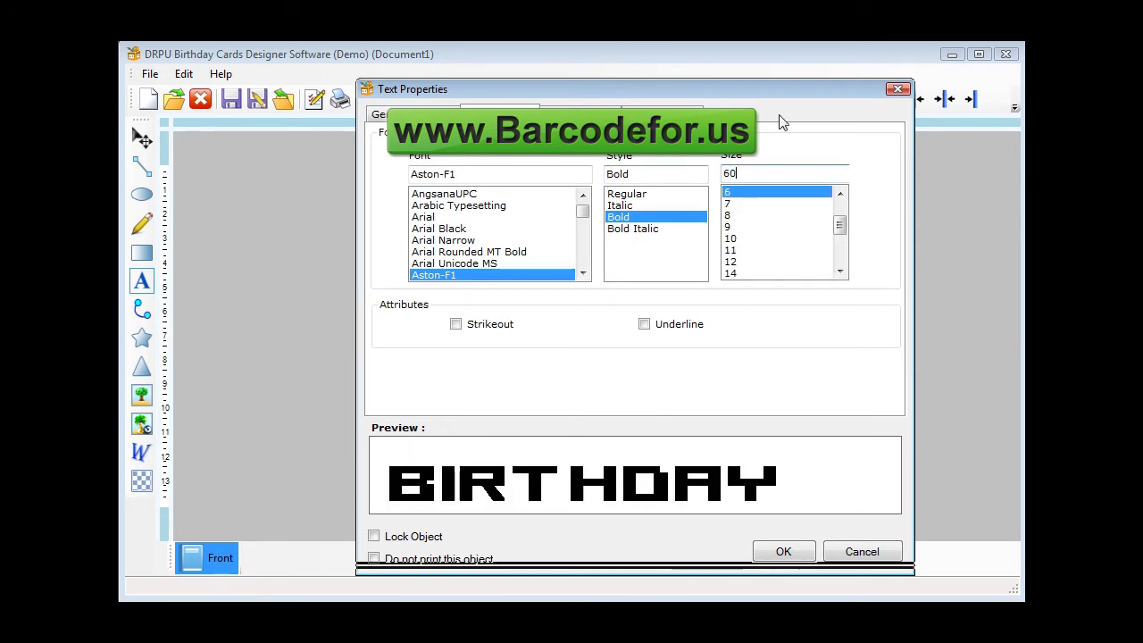
pyautogui.click(783, 551)
pyautogui.moveTo(636, 363); pyautogui.dragTo(625, 364)
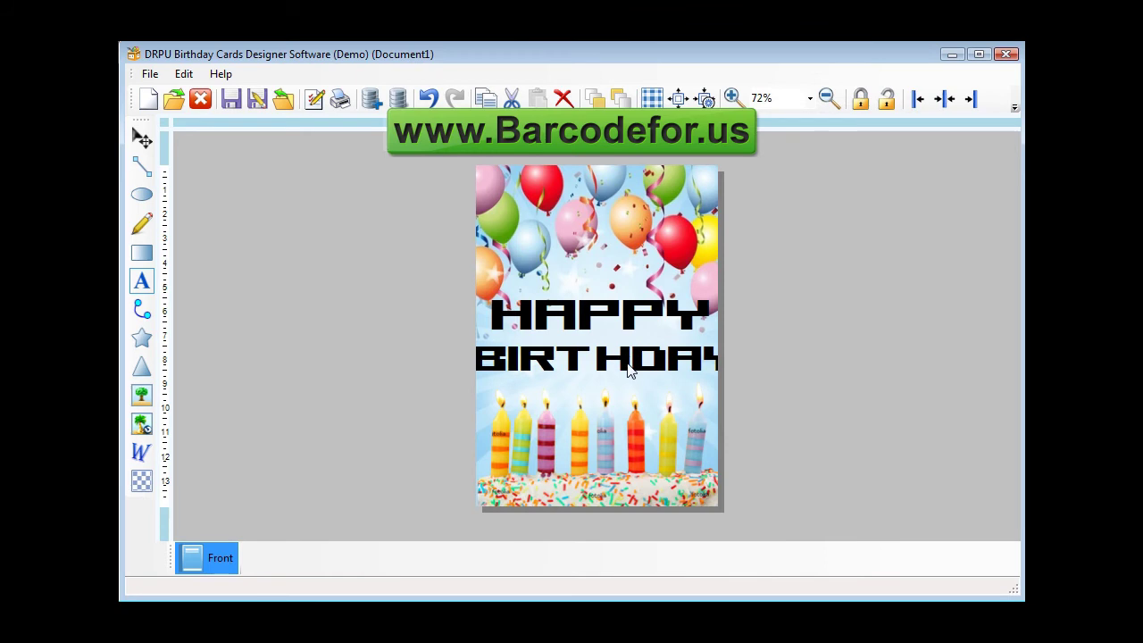
# Step: Reduce the BIRTHDAY text's font size to 55
pyautogui.doubleClick(627, 364)
pyautogui.click(506, 159)
pyautogui.doubleClick(777, 219)
pyautogui.write('5')
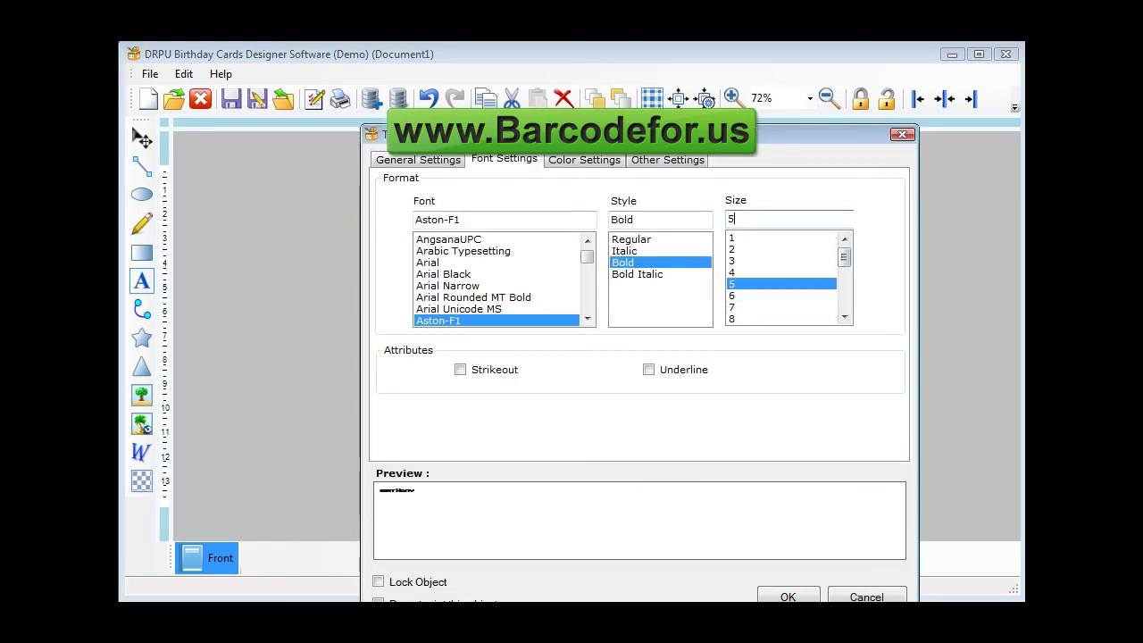
pyautogui.write('5')
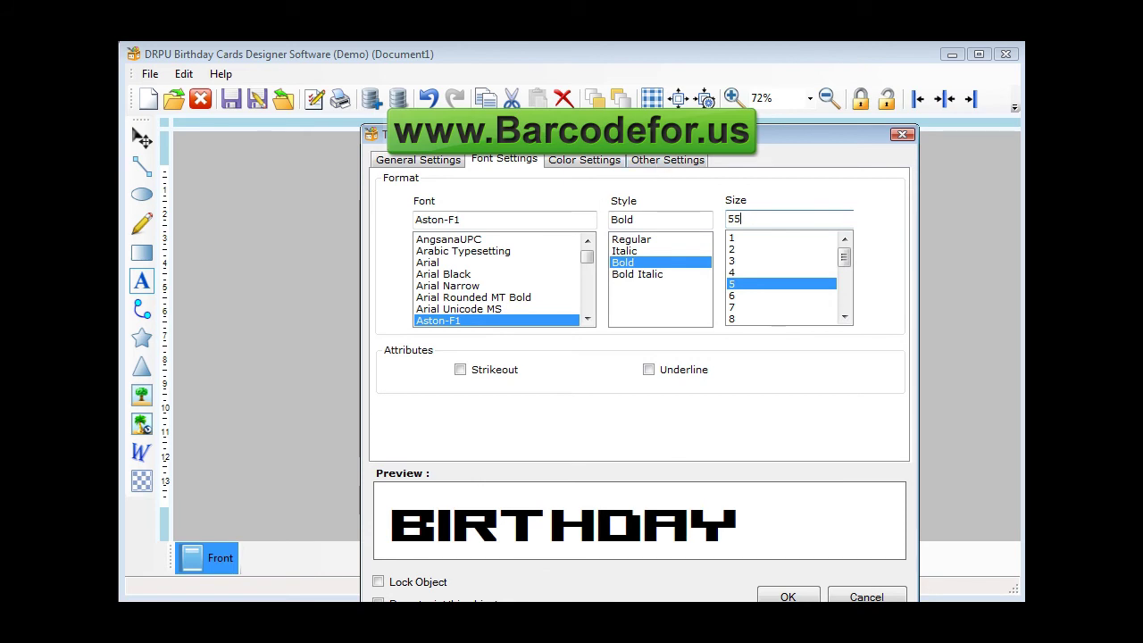
pyautogui.click(755, 538)
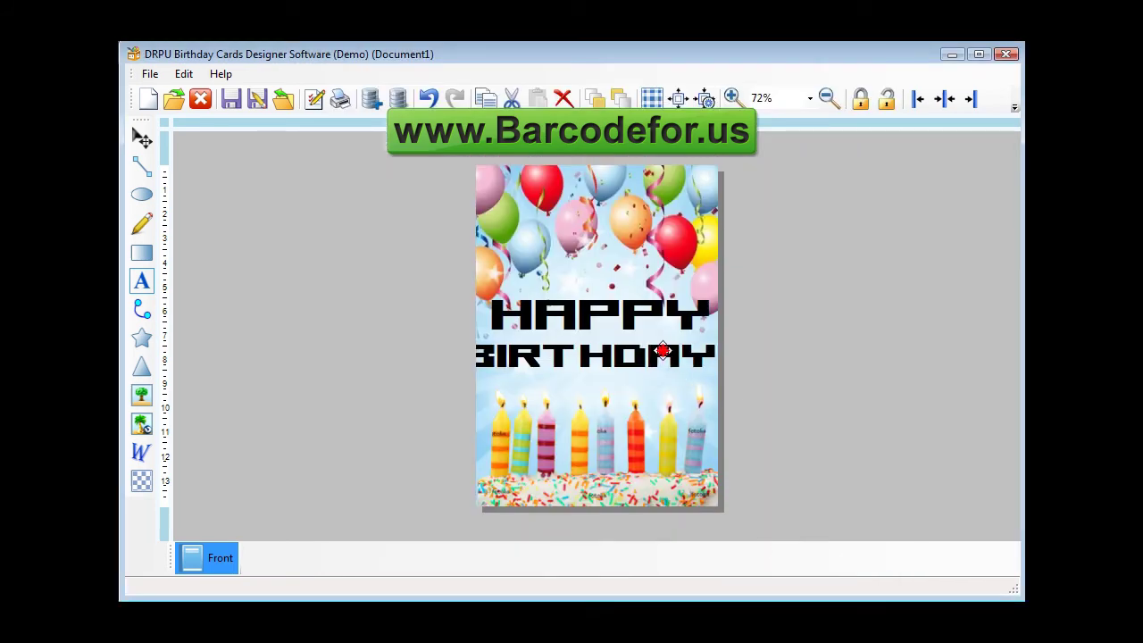
# Step: Set the BIRTHDAY text's font size to 45 and centre it beneath the HAPPY text
pyautogui.doubleClick(662, 351)
pyautogui.click(517, 154)
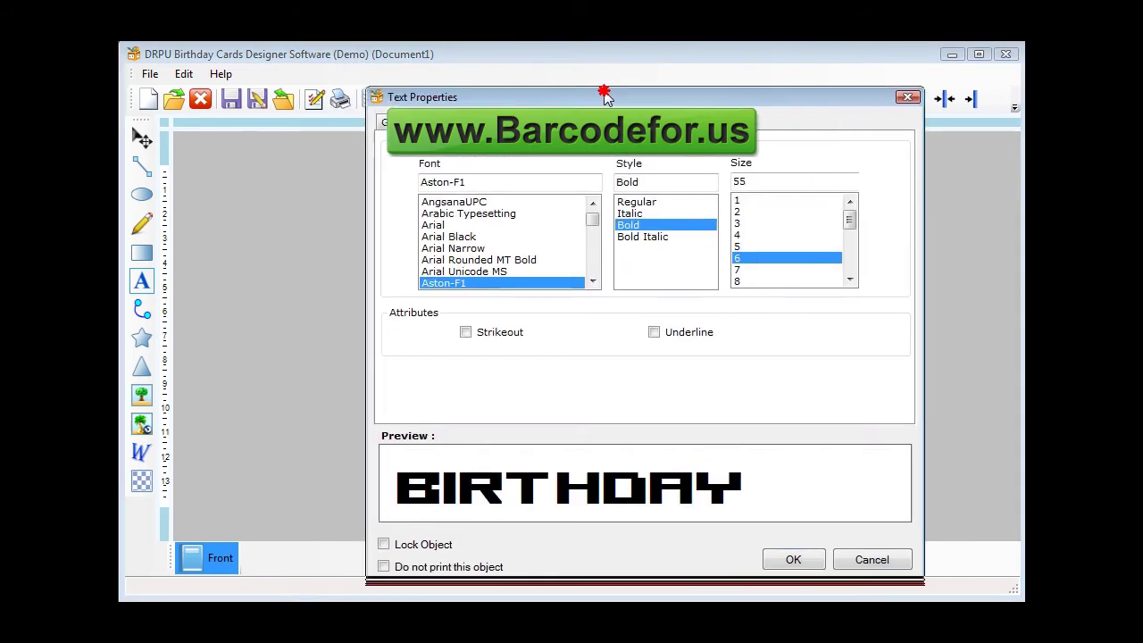
pyautogui.doubleClick(751, 179)
pyautogui.write('45')
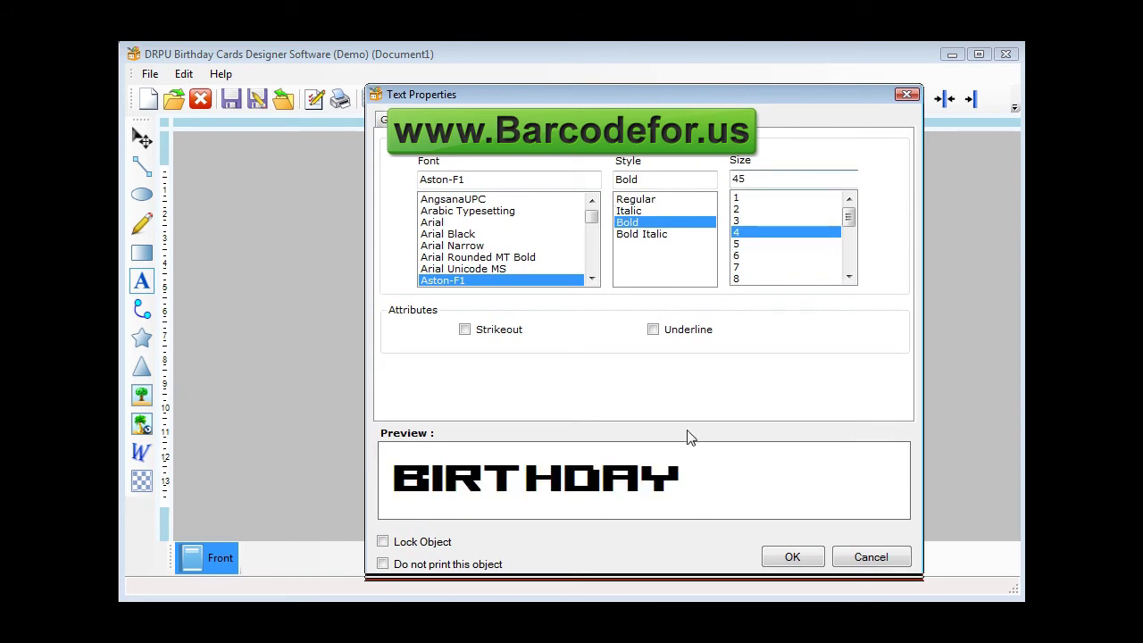
pyautogui.click(794, 557)
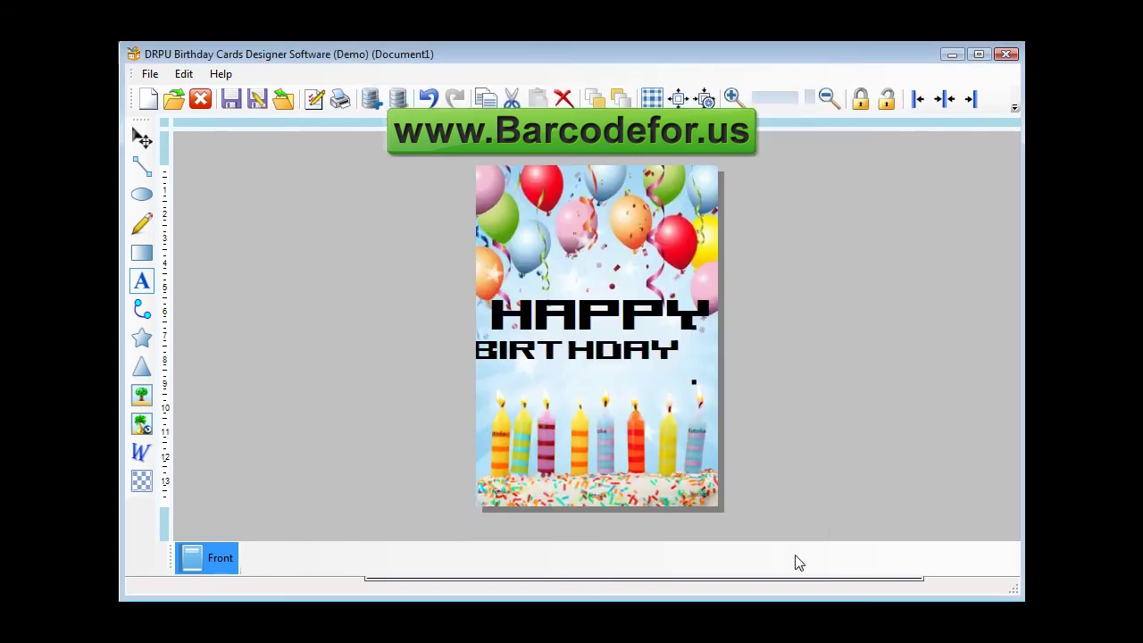
pyautogui.click(625, 355)
pyautogui.moveTo(639, 357); pyautogui.dragTo(638, 354)
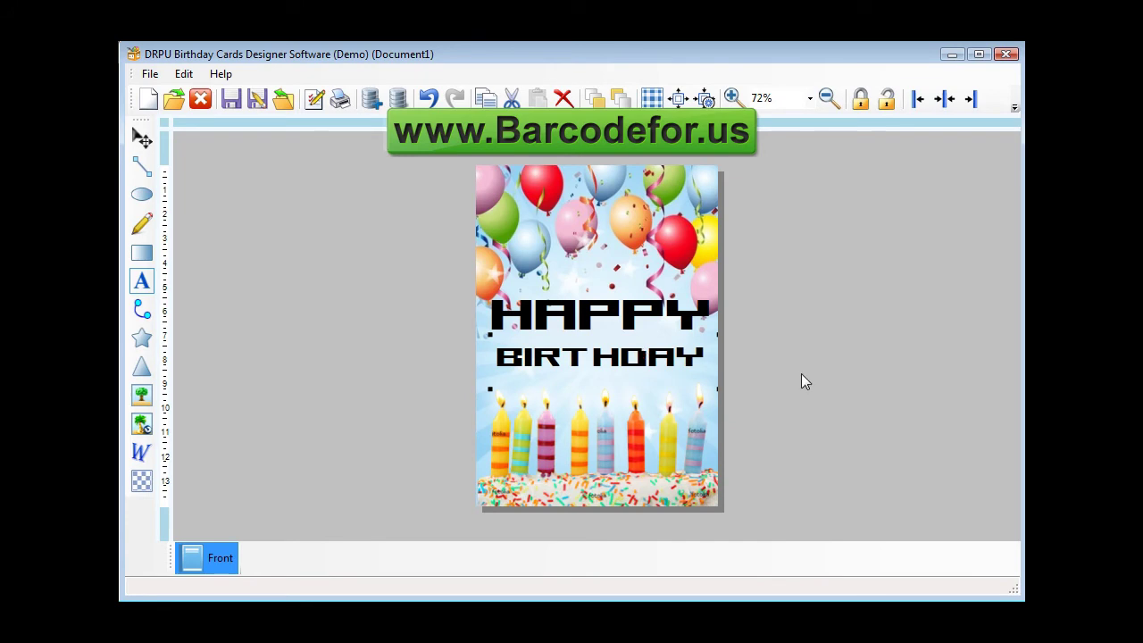
# Step: Duplicate the HAPPY text and place the copy almost exactly over the original
pyautogui.rightClick(655, 313)
pyautogui.click(698, 341)
pyautogui.rightClick(655, 316)
pyautogui.click(701, 366)
pyautogui.moveTo(645, 329); pyautogui.dragTo(630, 315)
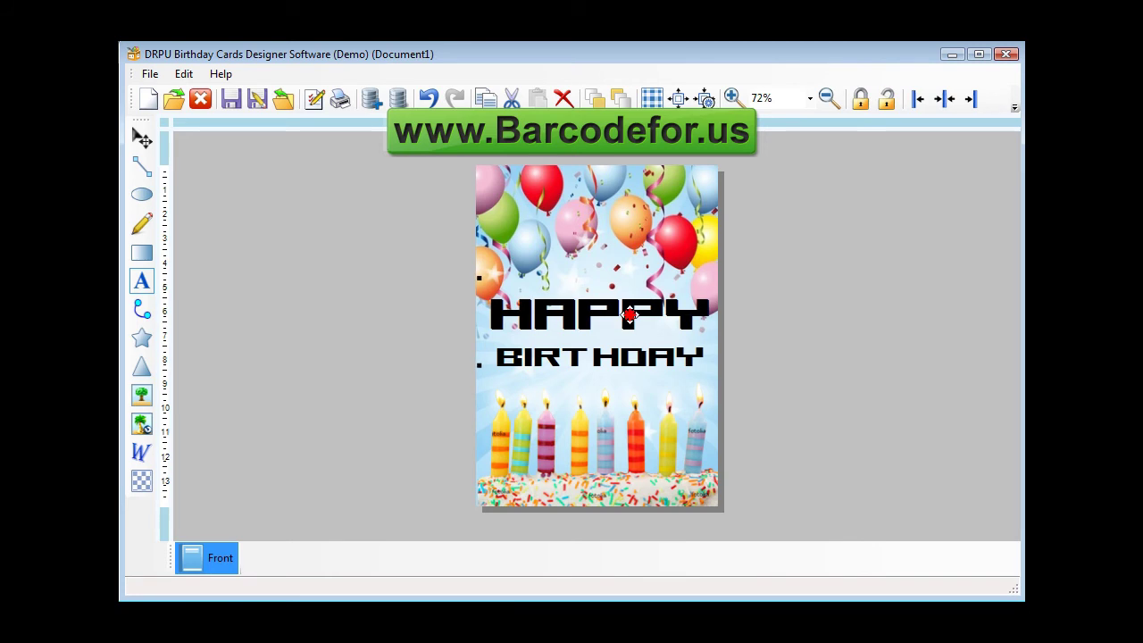
# Step: Give the upper HAPPY copy a solid red colour with Red 214, Green 14 and Blue 3
pyautogui.doubleClick(631, 315)
pyautogui.click(582, 115)
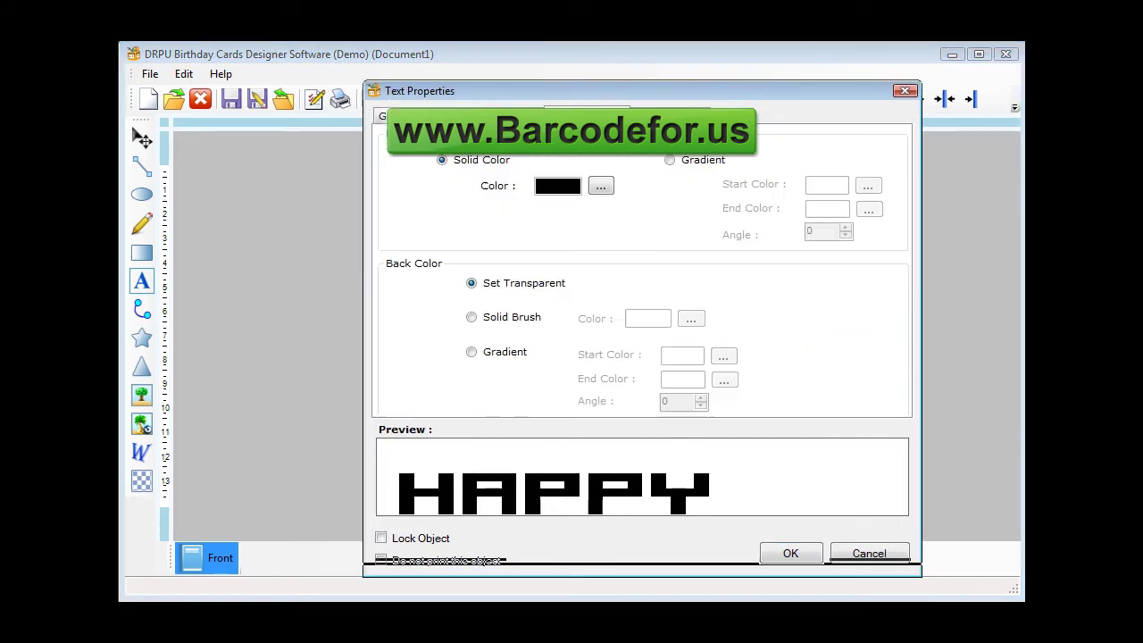
pyautogui.click(601, 186)
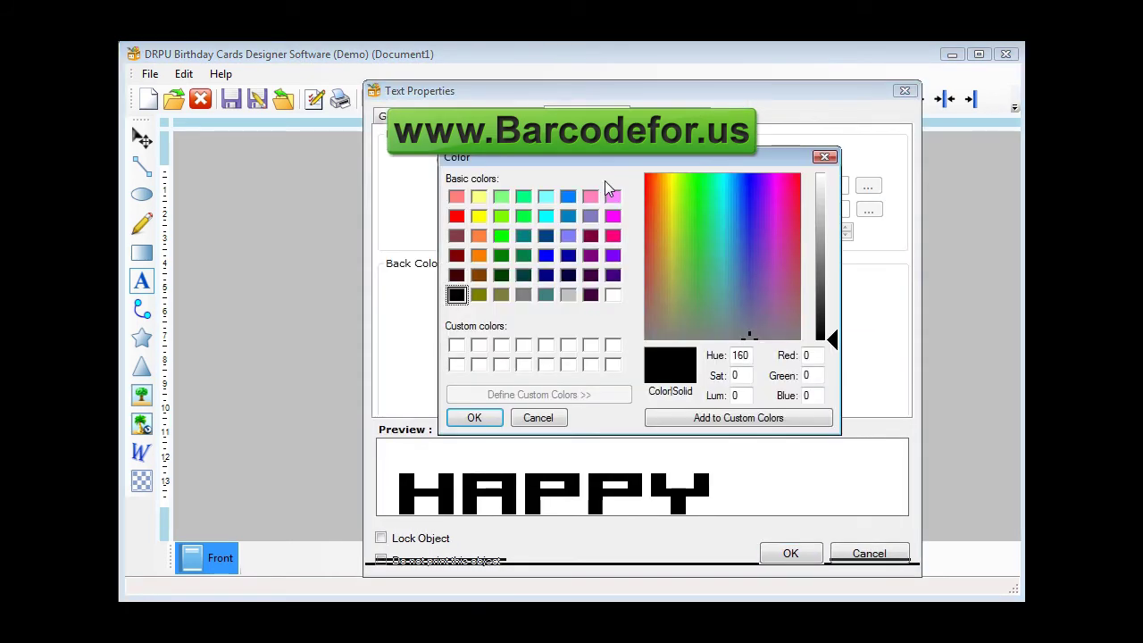
pyautogui.click(782, 212)
pyautogui.moveTo(783, 215); pyautogui.dragTo(791, 202)
pyautogui.click(651, 187)
pyautogui.moveTo(833, 268); pyautogui.dragTo(828, 269)
pyautogui.click(651, 191)
pyautogui.click(649, 185)
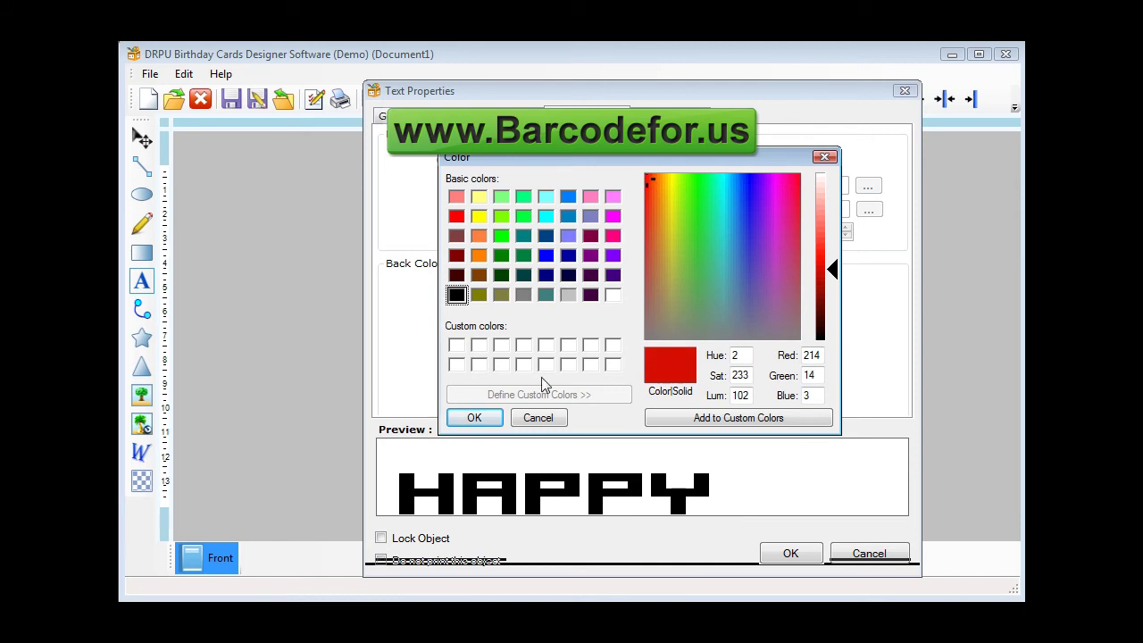
pyautogui.click(496, 416)
pyautogui.click(785, 555)
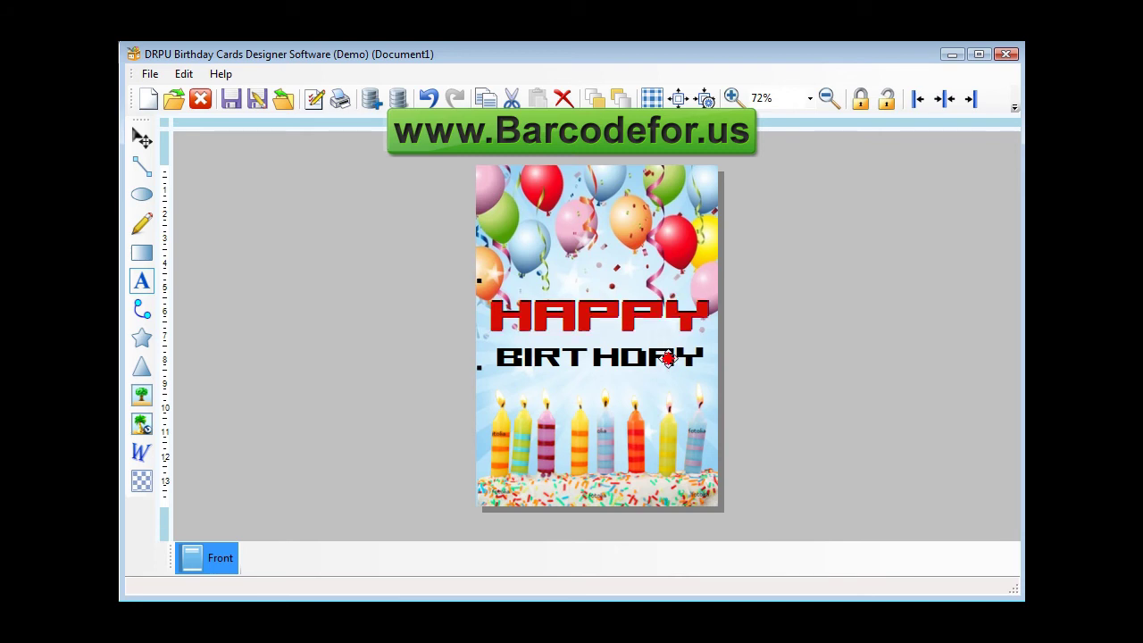
# Step: Duplicate the BIRTHDAY text and place the copy almost exactly over the original, slightly offset up and to the left
pyautogui.click(507, 372)
pyautogui.rightClick(506, 372)
pyautogui.click(543, 394)
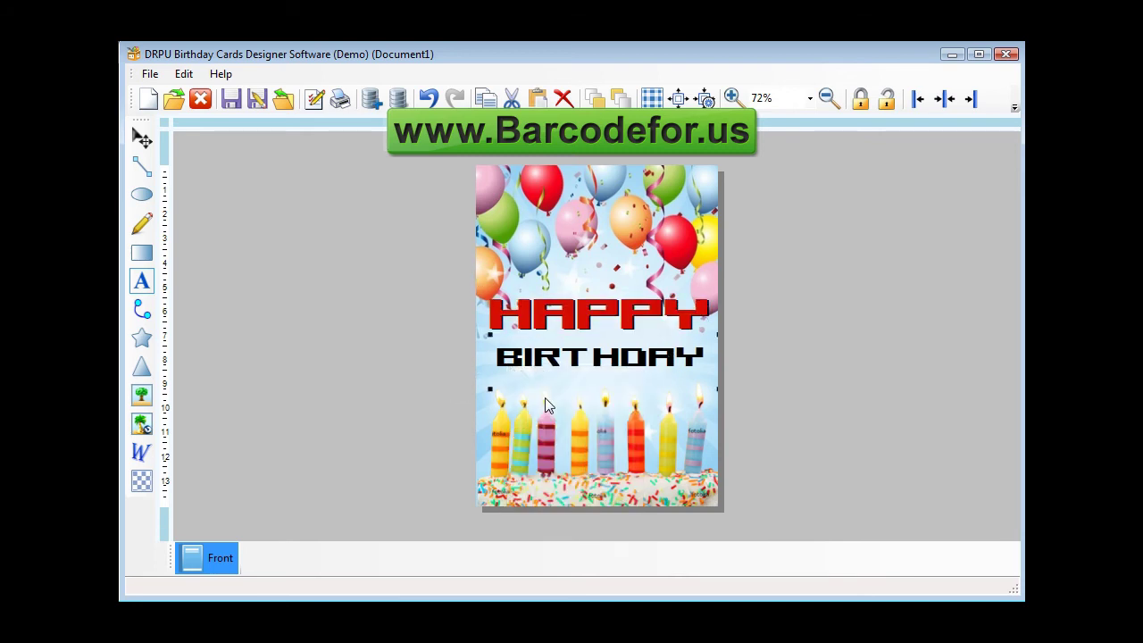
pyautogui.rightClick(519, 362)
pyautogui.click(561, 413)
pyautogui.moveTo(563, 380); pyautogui.dragTo(547, 356)
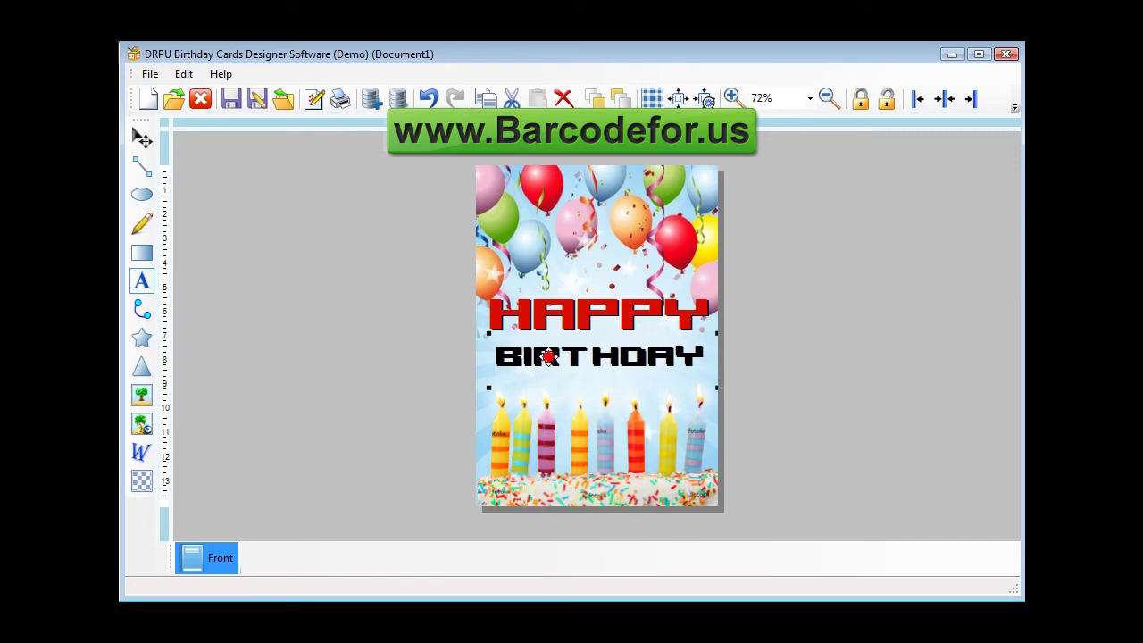
# Step: Give the upper BIRTHDAY copy a solid red colour with Hue 5 and Saturation 229
pyautogui.doubleClick(548, 356)
pyautogui.click(529, 159)
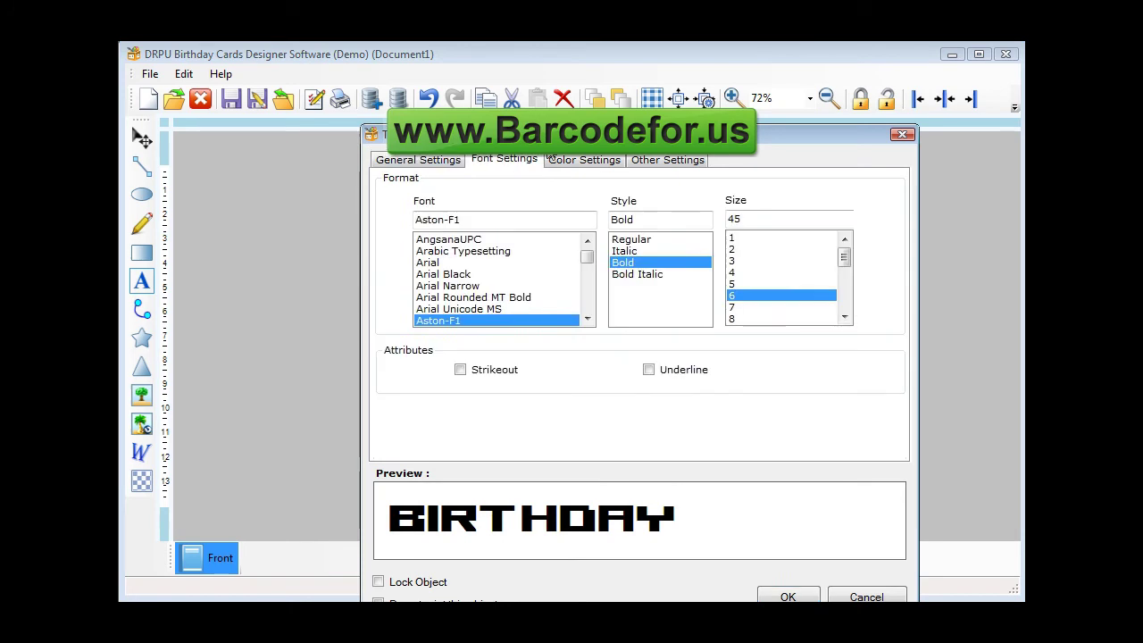
pyautogui.moveTo(578, 127); pyautogui.dragTo(572, 89)
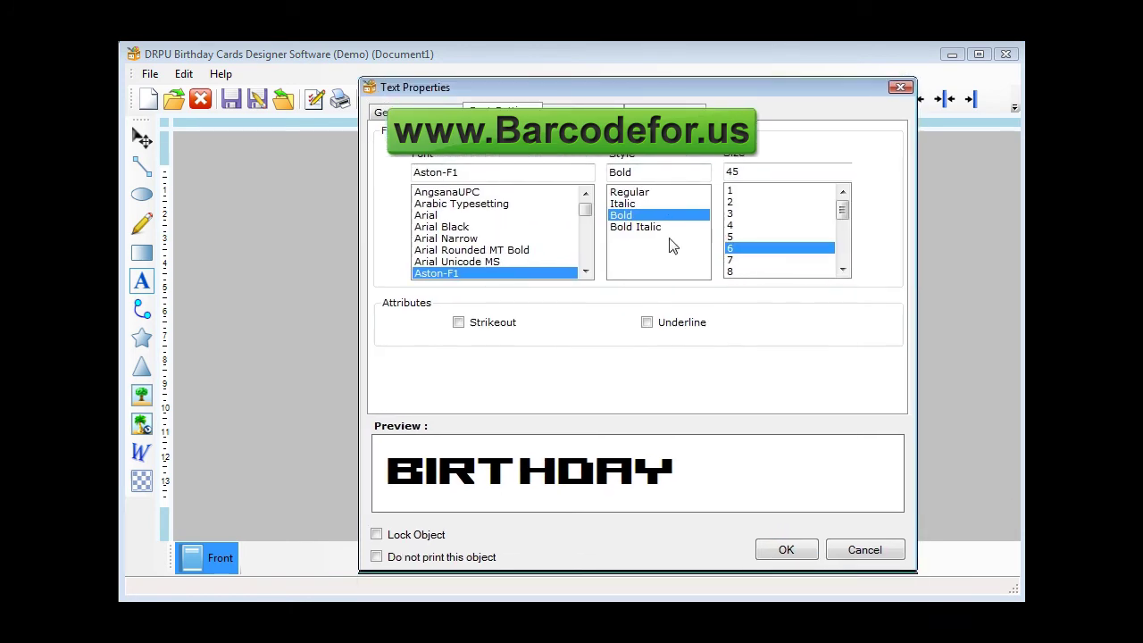
pyautogui.click(581, 110)
pyautogui.click(596, 186)
pyautogui.click(652, 186)
pyautogui.moveTo(652, 188); pyautogui.dragTo(648, 184)
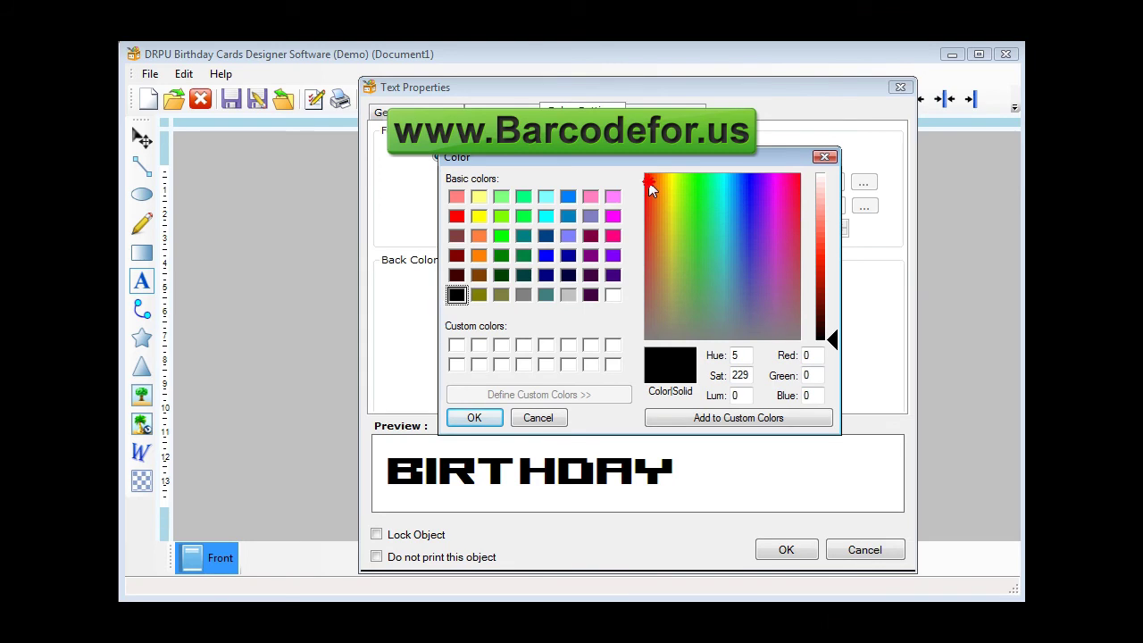
pyautogui.moveTo(828, 273); pyautogui.dragTo(828, 276)
pyautogui.click(474, 417)
pyautogui.click(773, 552)
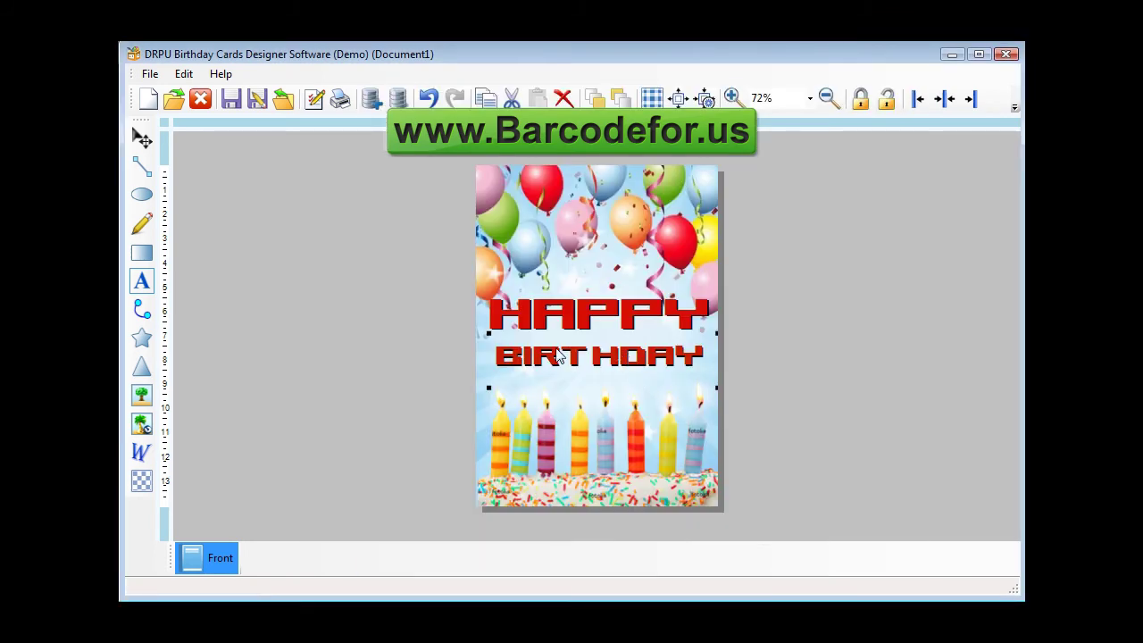
# Step: Save the postcard design as a DRPU Birthday Cards Designer (*.bdd) file in the steps folder
pyautogui.click(149, 73)
pyautogui.click(216, 170)
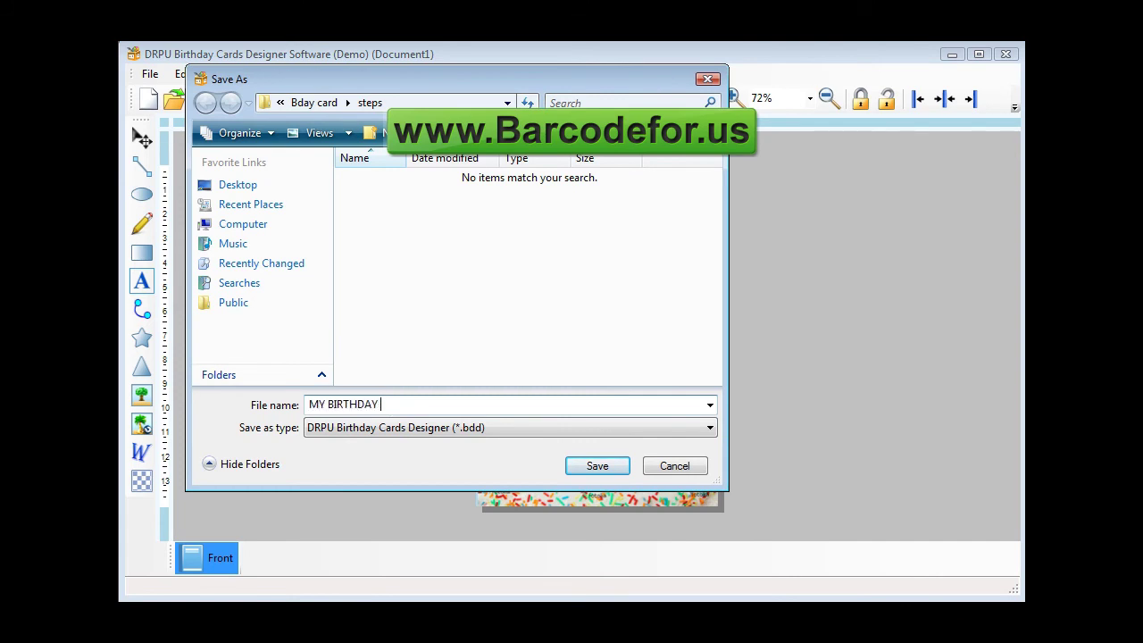
pyautogui.press('BackSpace')
pyautogui.press('BackSpace')
pyautogui.press('BackSpace')
pyautogui.press('BackSpace')
pyautogui.press('BackSpace')
pyautogui.press('BackSpace')
pyautogui.press('BackSpace')
pyautogui.press('BackSpace')
pyautogui.press('BackSpace')
pyautogui.press('BackSpace')
pyautogui.press('BackSpace')
pyautogui.press('BackSpace')
pyautogui.press('BackSpace')
pyautogui.click(589, 465)
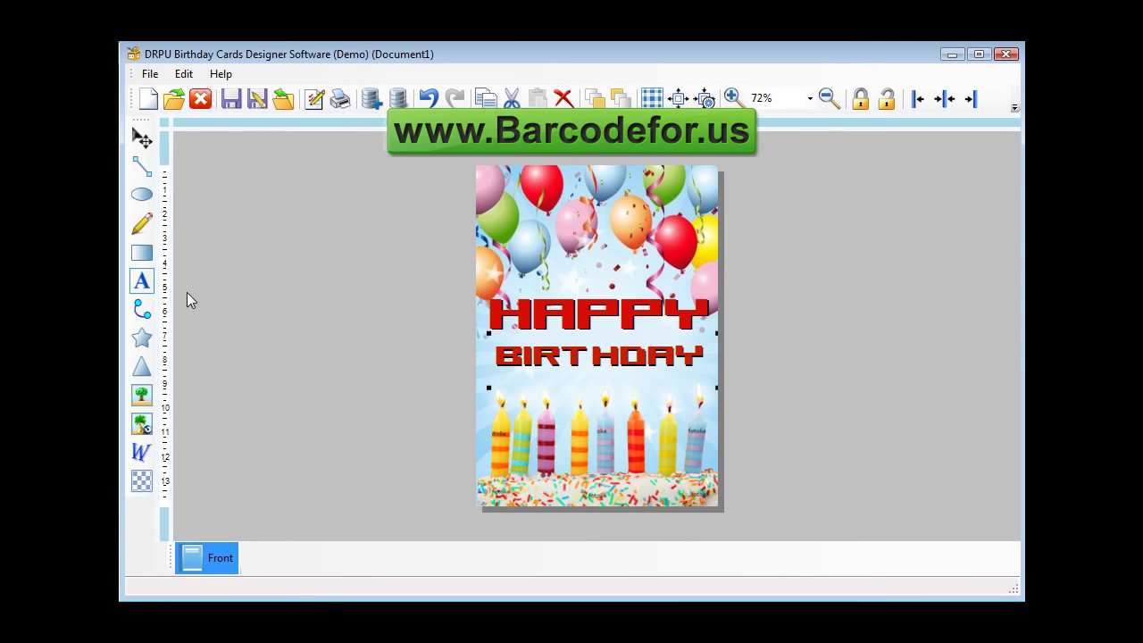
# Step: Preview the postcard's printout with the Default Print Profile at 75% zoom, and close the print windows
pyautogui.click(150, 73)
pyautogui.click(193, 261)
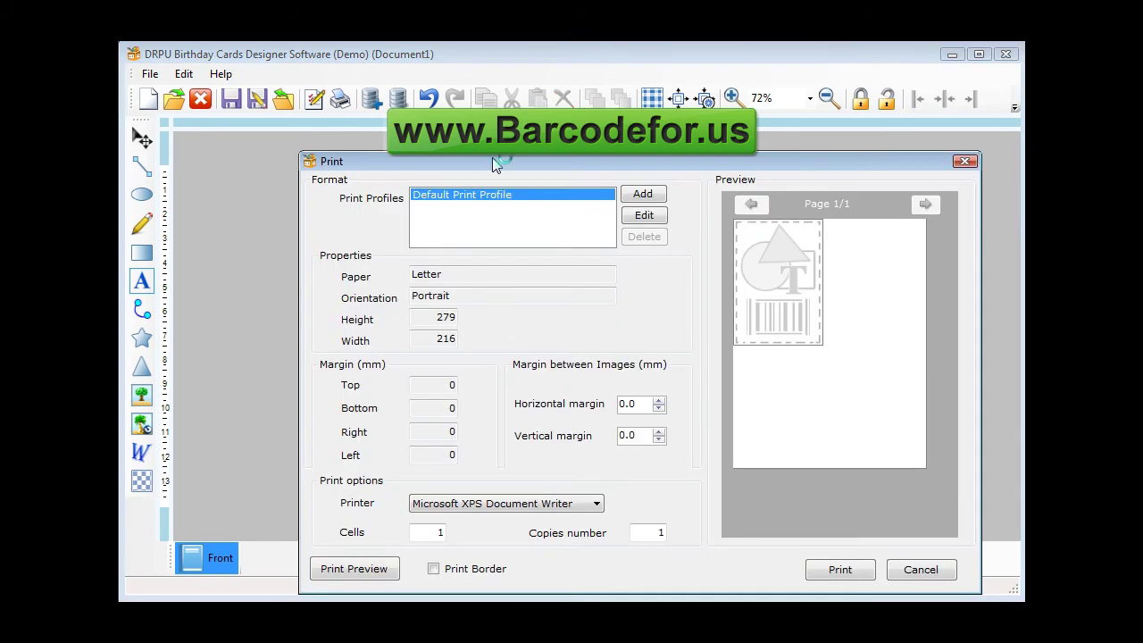
pyautogui.moveTo(493, 156); pyautogui.dragTo(459, 114)
pyautogui.click(320, 525)
pyautogui.moveTo(501, 355); pyautogui.dragTo(910, 589)
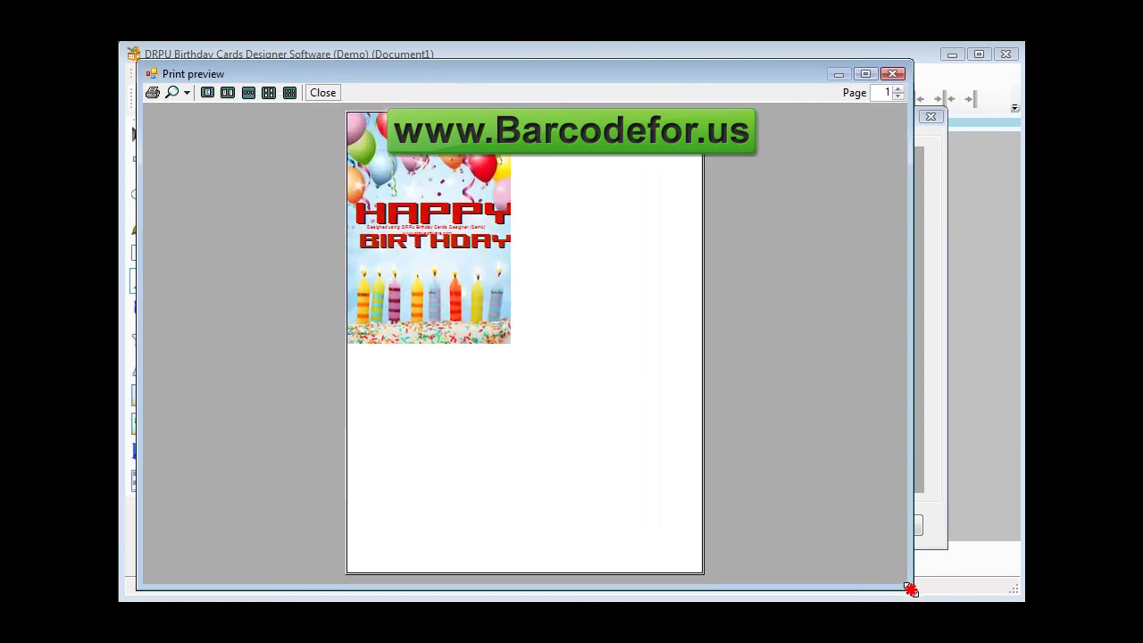
pyautogui.click(187, 92)
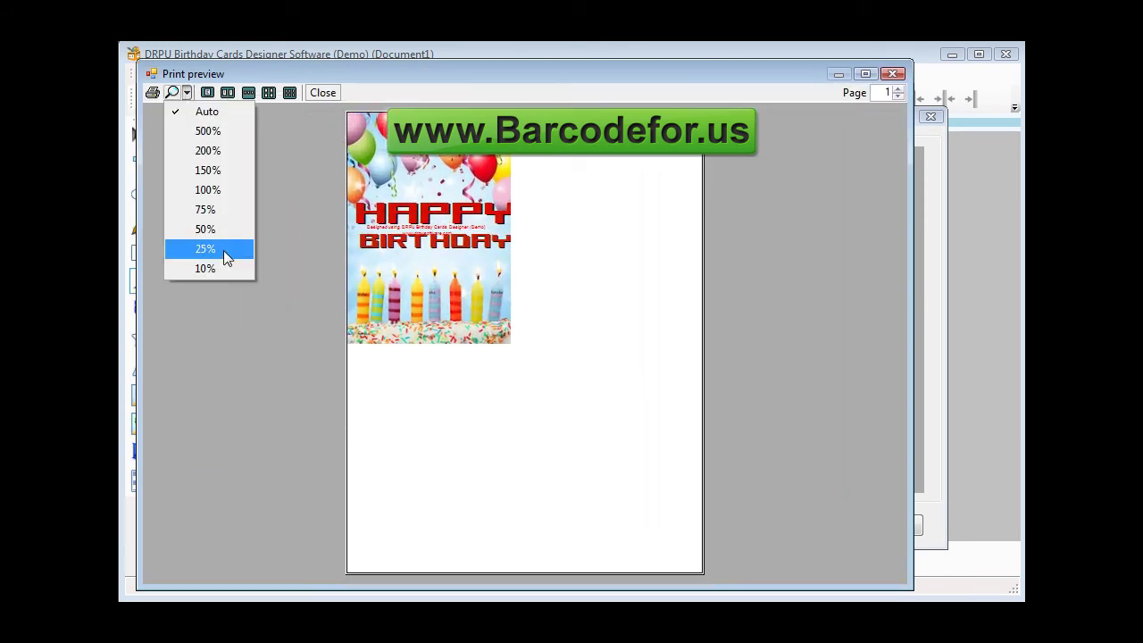
pyautogui.click(219, 211)
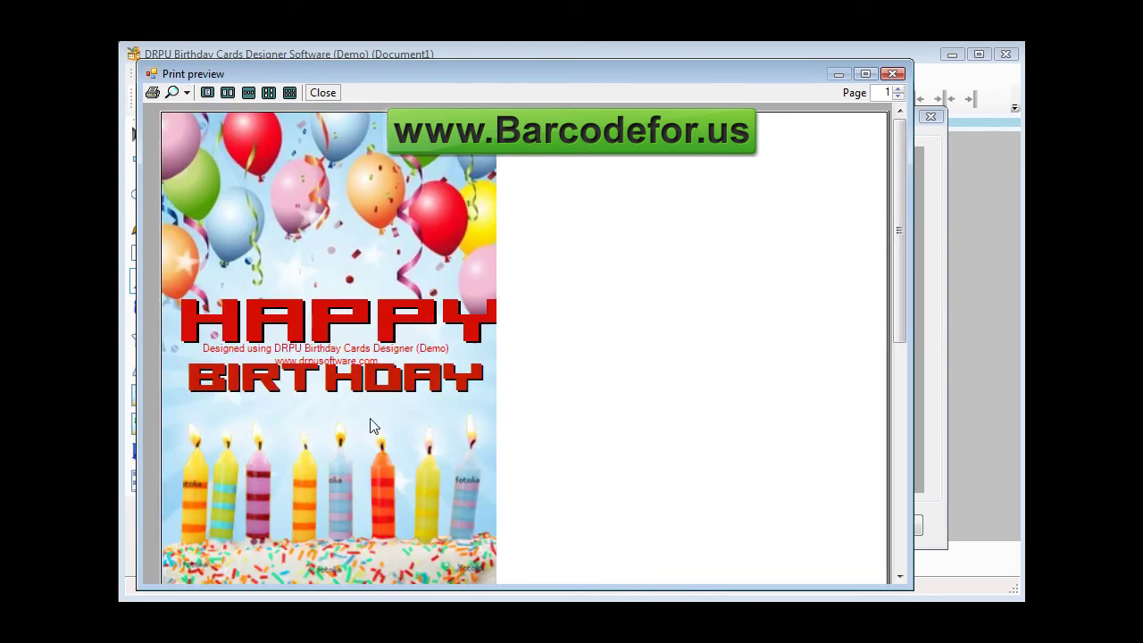
pyautogui.click(153, 93)
pyautogui.click(893, 73)
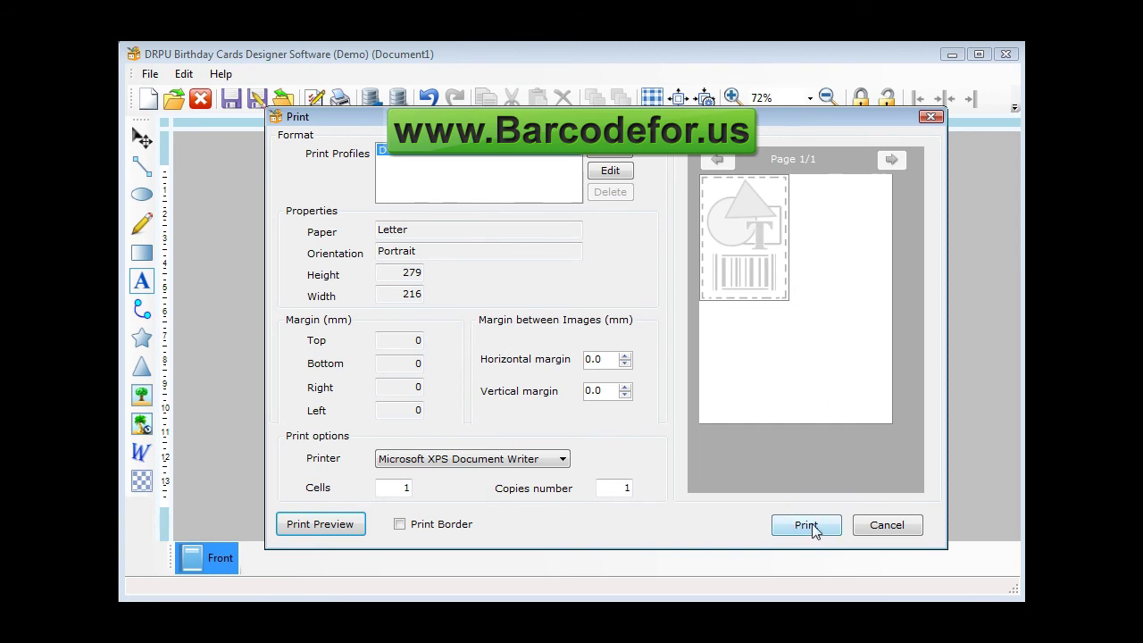
pyautogui.click(930, 116)
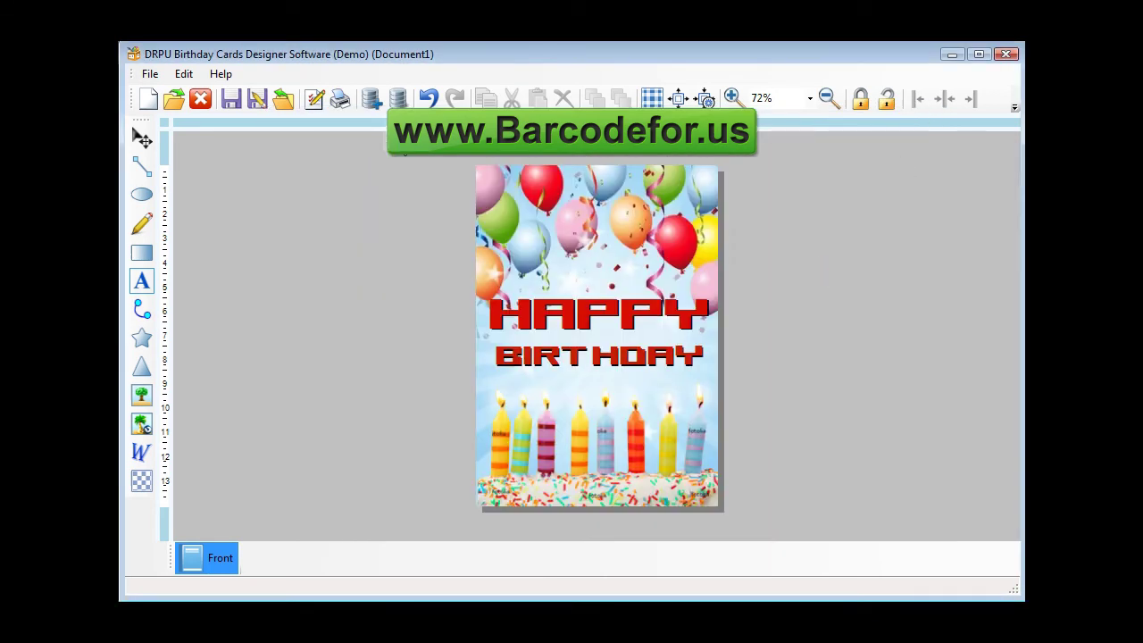
# Step: View the program's version and contact information and close it
pyautogui.click(146, 74)
pyautogui.click(226, 161)
pyautogui.click(221, 75)
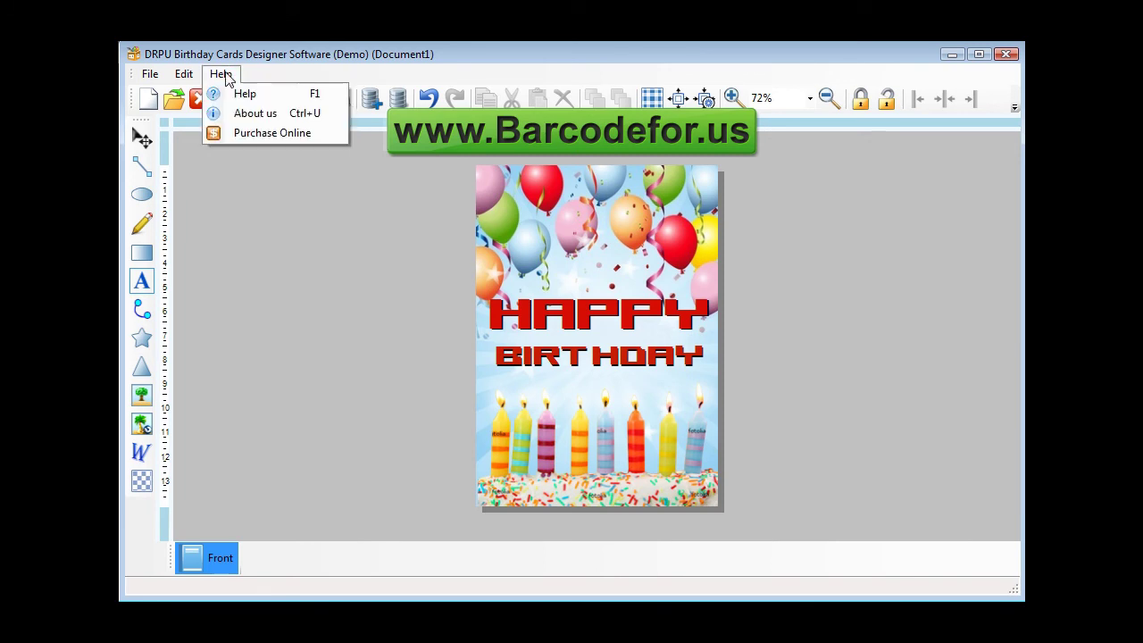
pyautogui.click(264, 114)
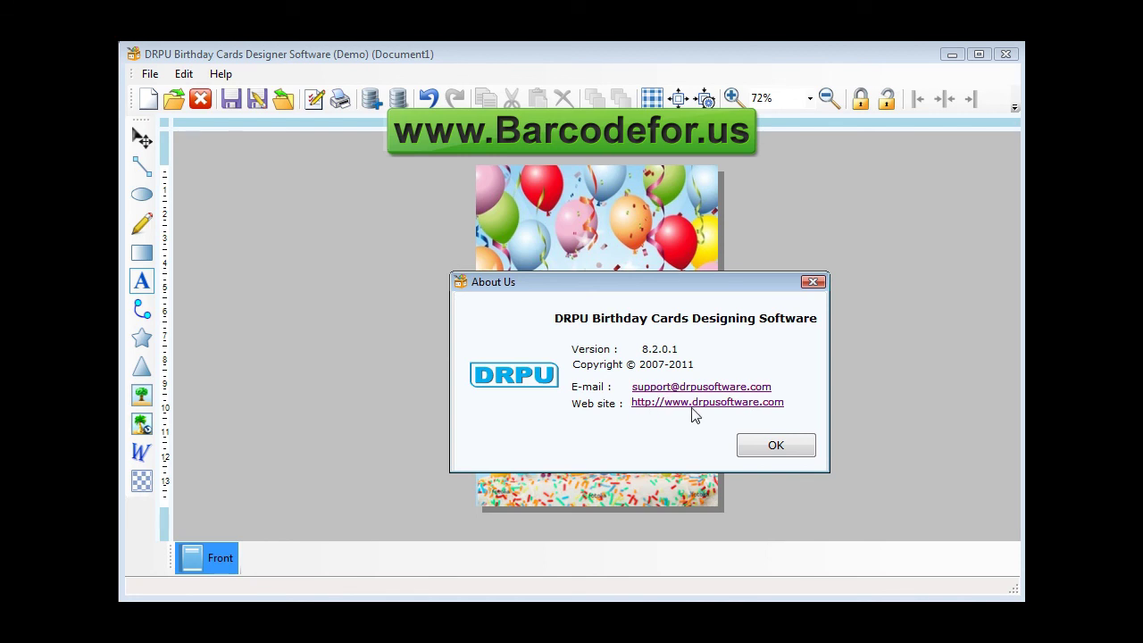
pyautogui.click(773, 446)
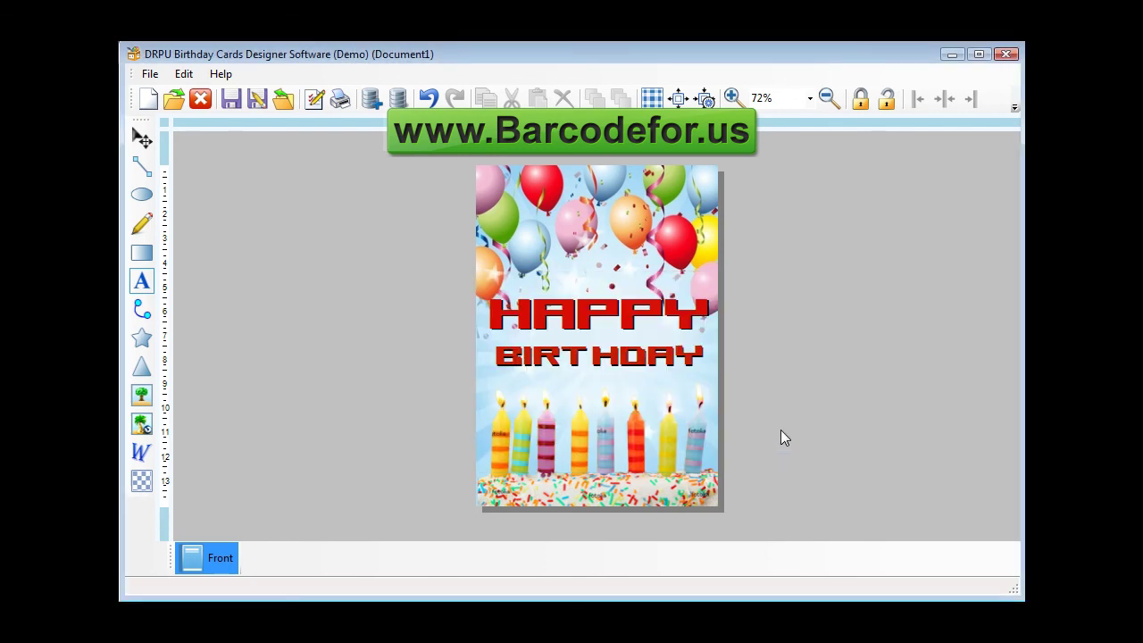
# Step: Open the program help and read the Software Menu Bar and Software Tool Bar topics
pyautogui.click(222, 74)
pyautogui.click(240, 93)
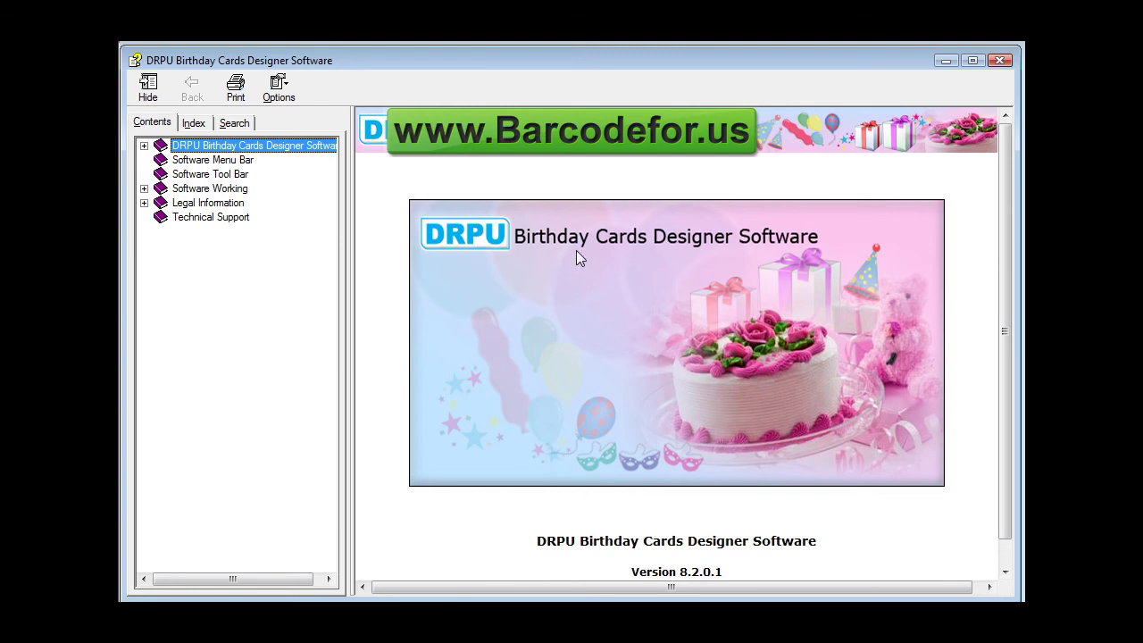
pyautogui.click(186, 161)
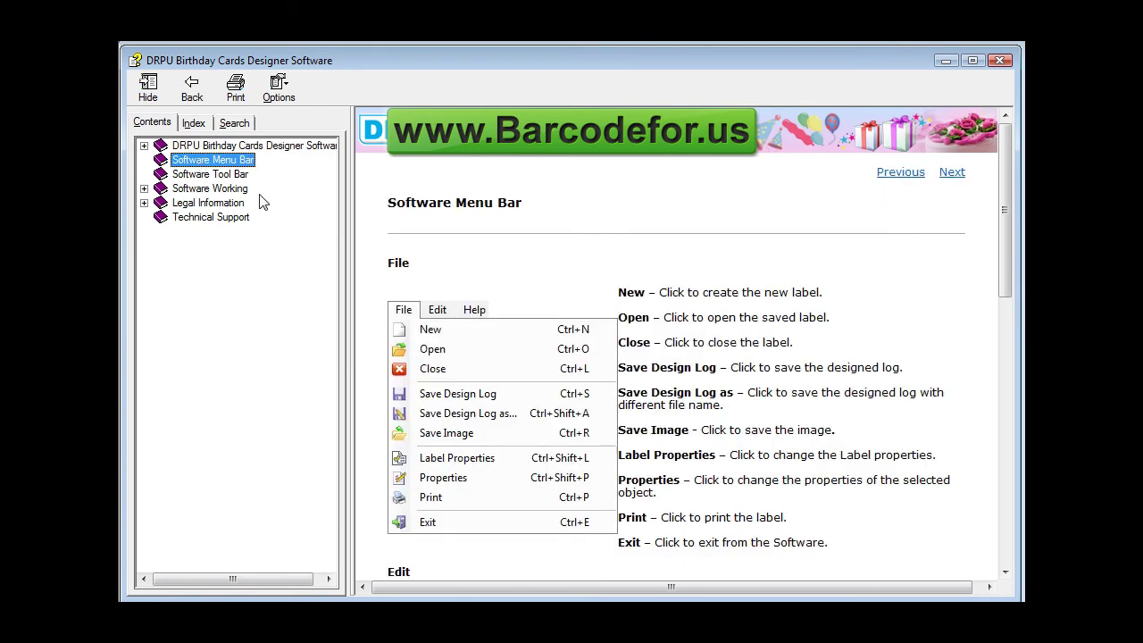
pyautogui.click(518, 309)
pyautogui.scroll(-15, 518, 309)
pyautogui.click(186, 174)
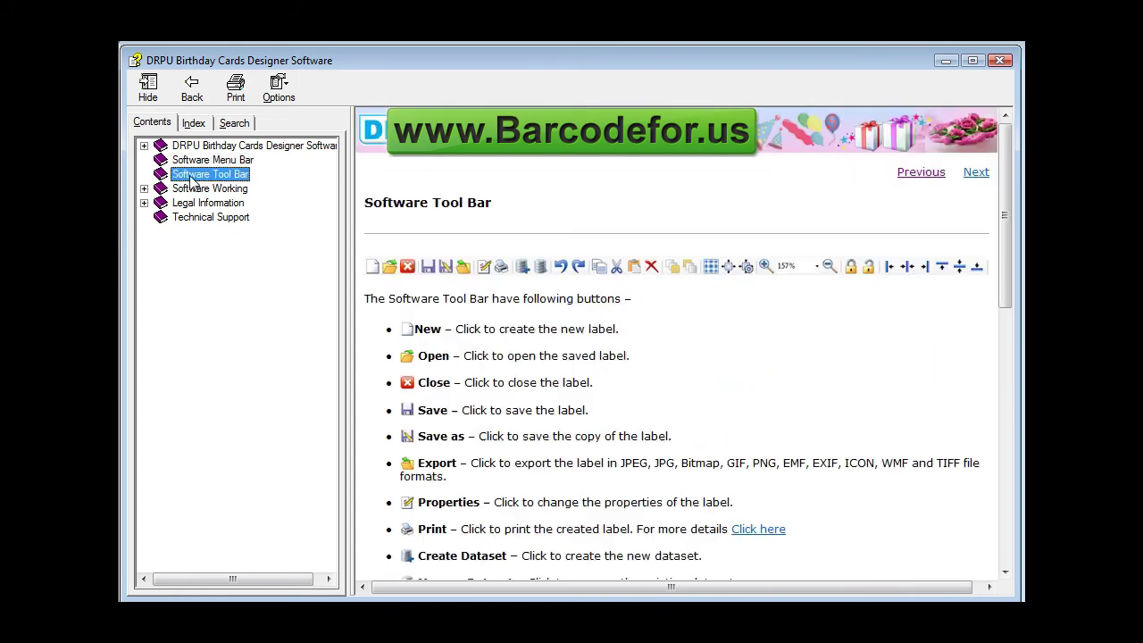
pyautogui.click(521, 284)
pyautogui.scroll(-5, 521, 284)
pyautogui.scroll(-5, 773, 302)
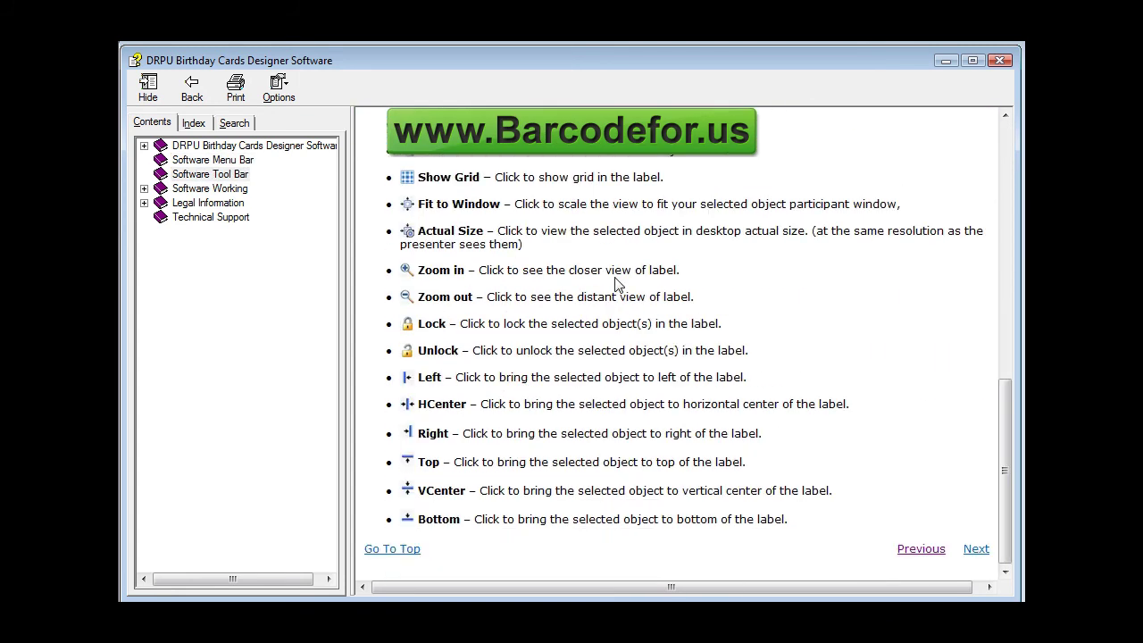
# Step: Read the Create Birthday Card and Print Designed Birthday Cards topics under Software Working
pyautogui.click(143, 190)
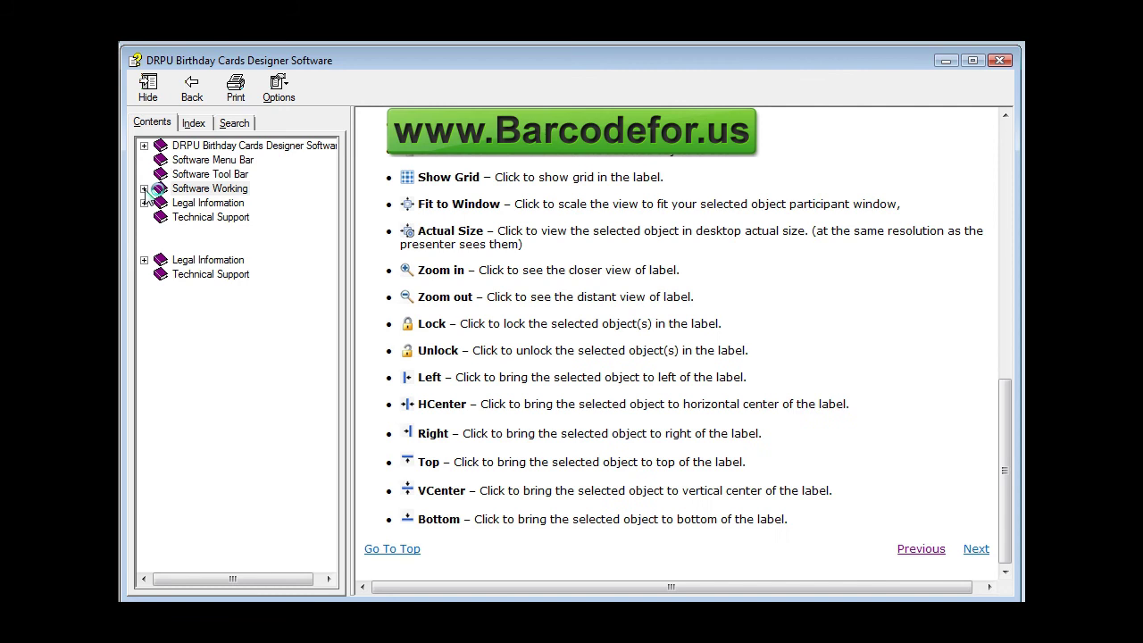
pyautogui.click(204, 205)
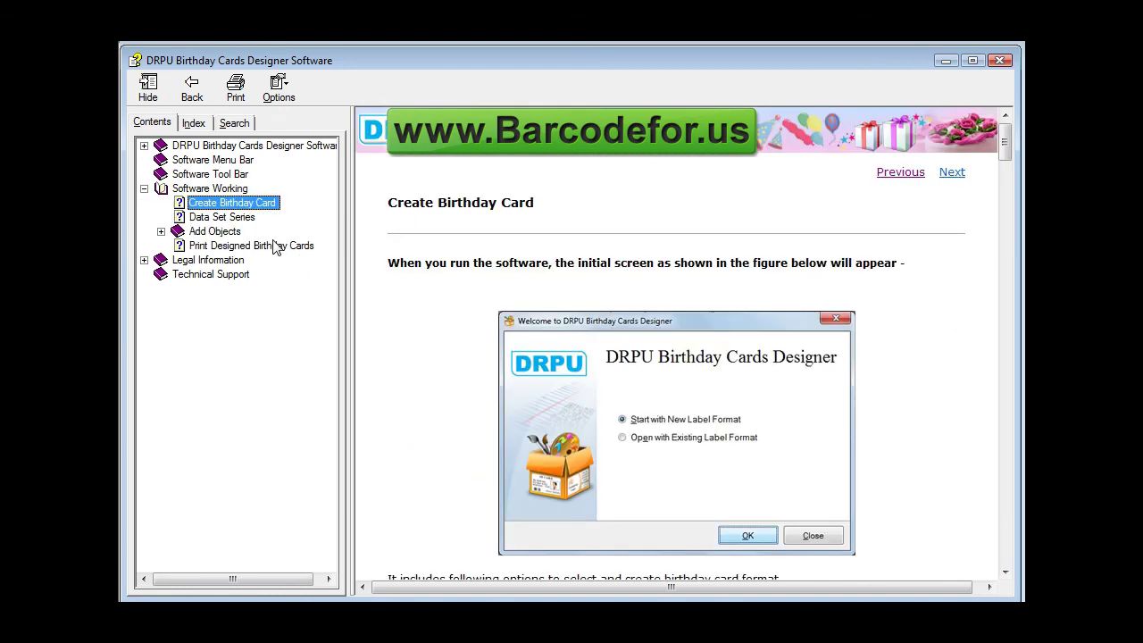
pyautogui.click(489, 372)
pyautogui.scroll(-7, 489, 372)
pyautogui.scroll(-20, 489, 371)
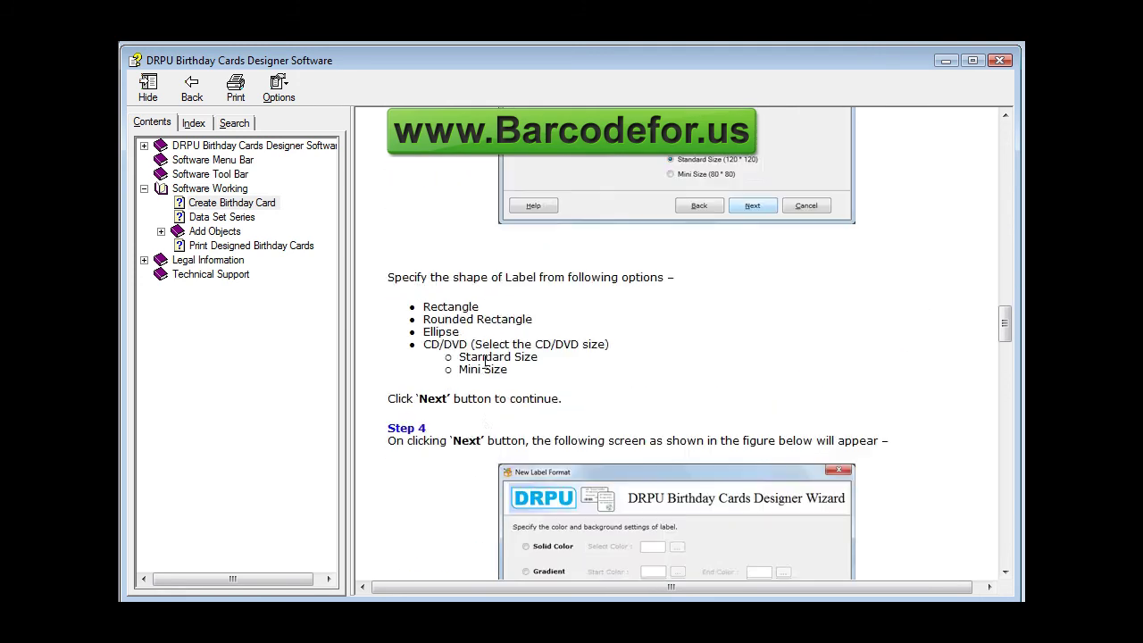
pyautogui.scroll(-8, 489, 372)
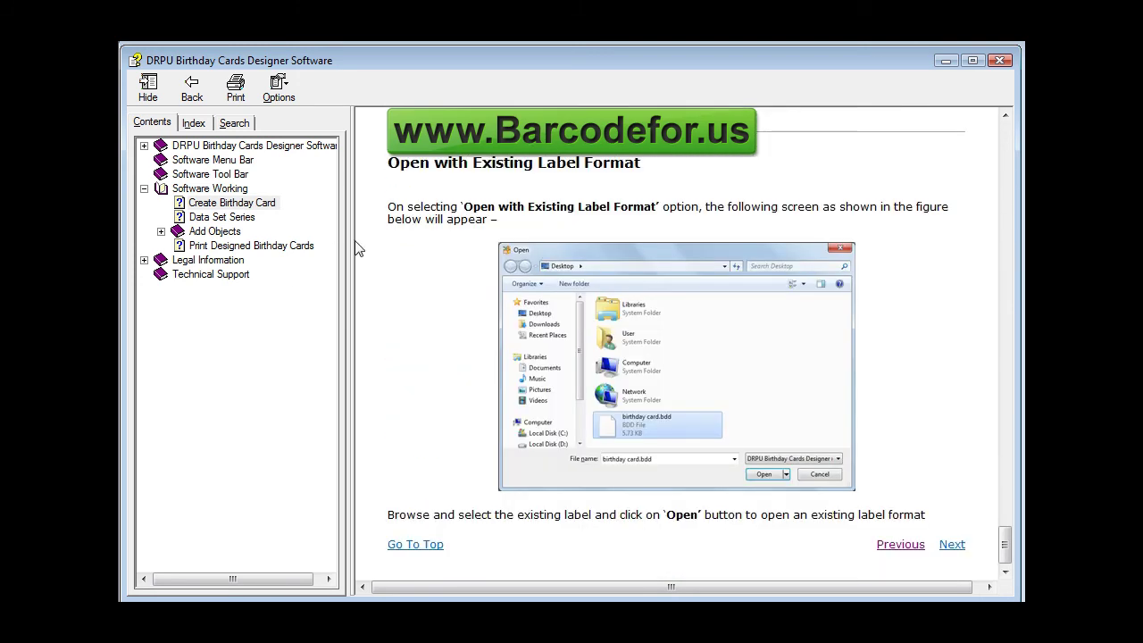
pyautogui.click(205, 260)
pyautogui.click(223, 246)
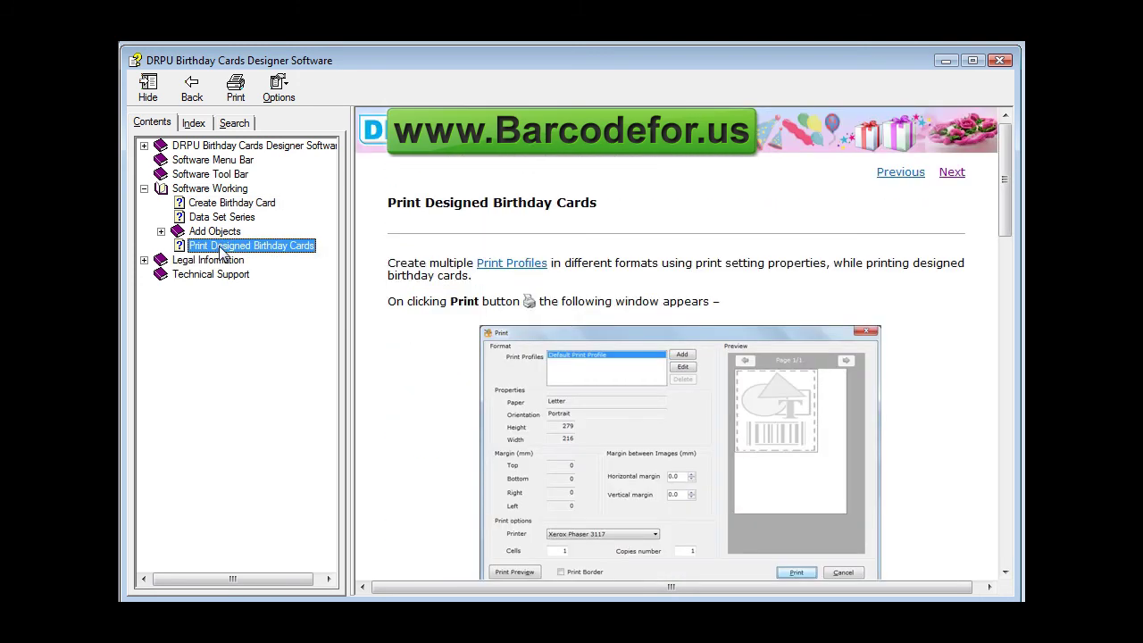
pyautogui.moveTo(1007, 192)
pyautogui.mouseDown()
pyautogui.moveTo(1015, 536)
pyautogui.moveTo(1021, 351)
pyautogui.moveTo(1009, 200)
pyautogui.mouseUp()
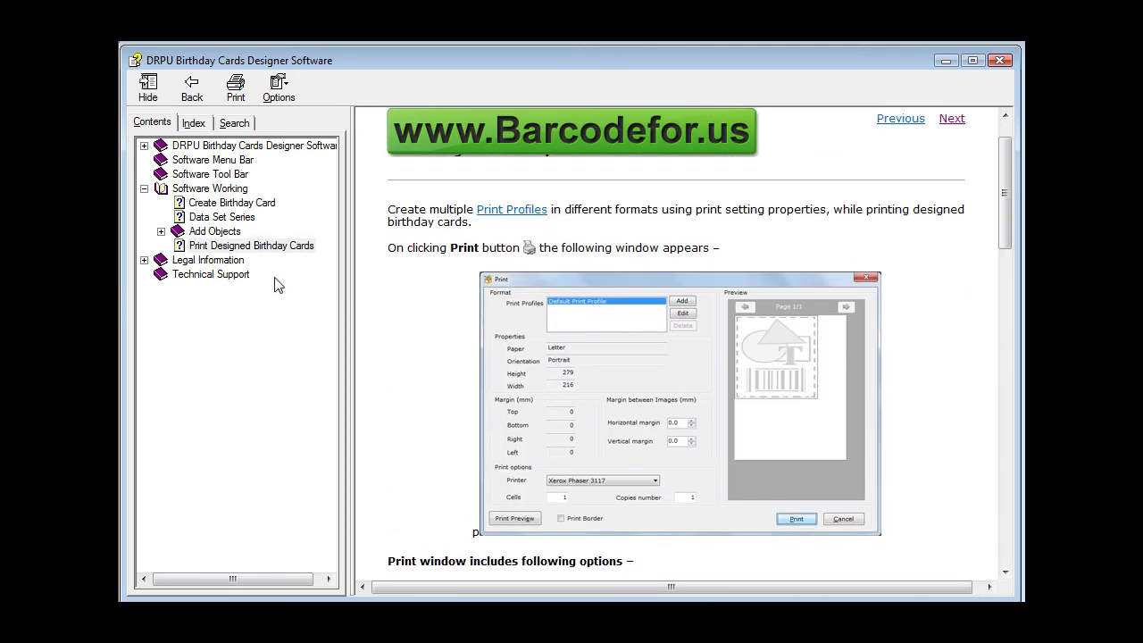
# Step: Look through the Legal Information topics, including the License Agreement, and the Technical Support page, and close the help
pyautogui.click(145, 261)
pyautogui.click(229, 274)
pyautogui.scroll(-10, 326, 298)
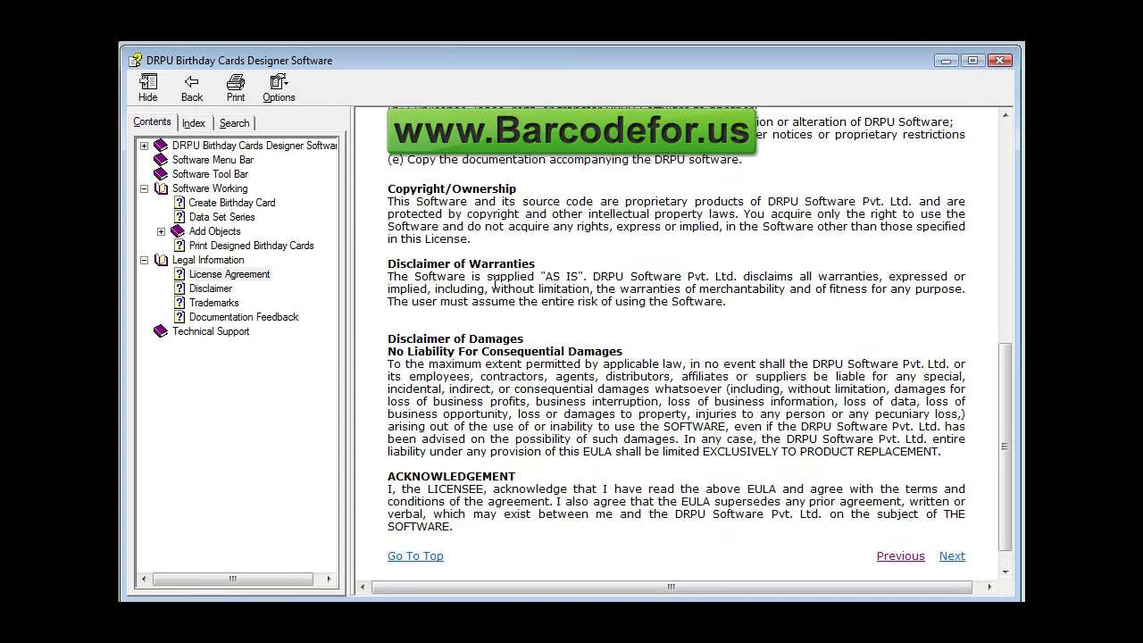
pyautogui.click(215, 303)
pyautogui.click(230, 319)
pyautogui.click(195, 333)
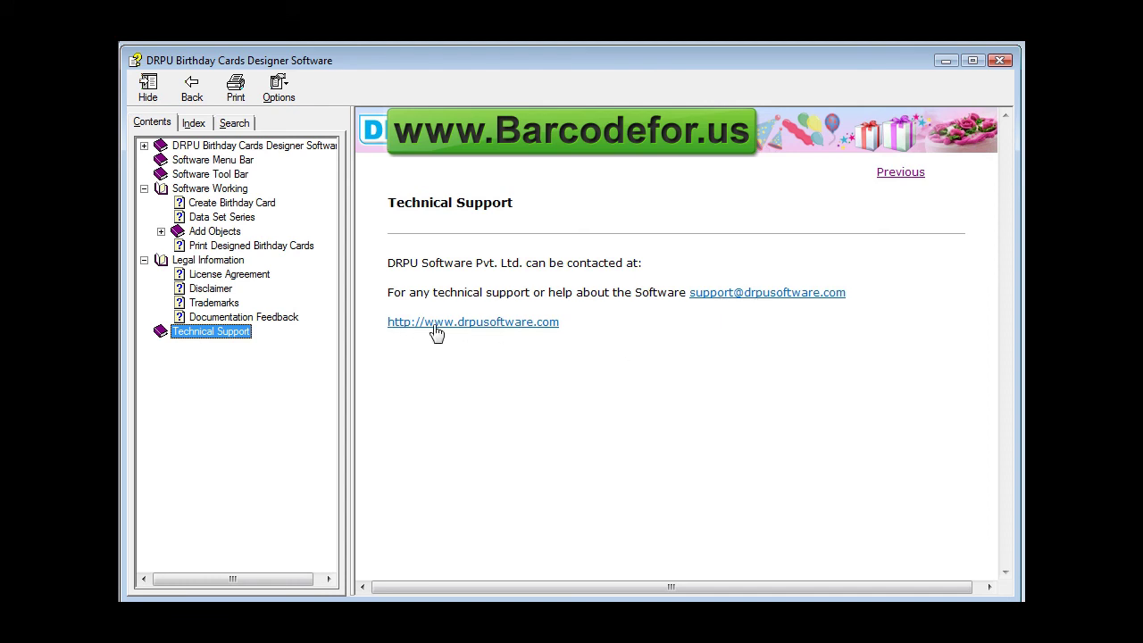
pyautogui.click(999, 60)
# Step: Open the program's online purchase page
pyautogui.click(221, 74)
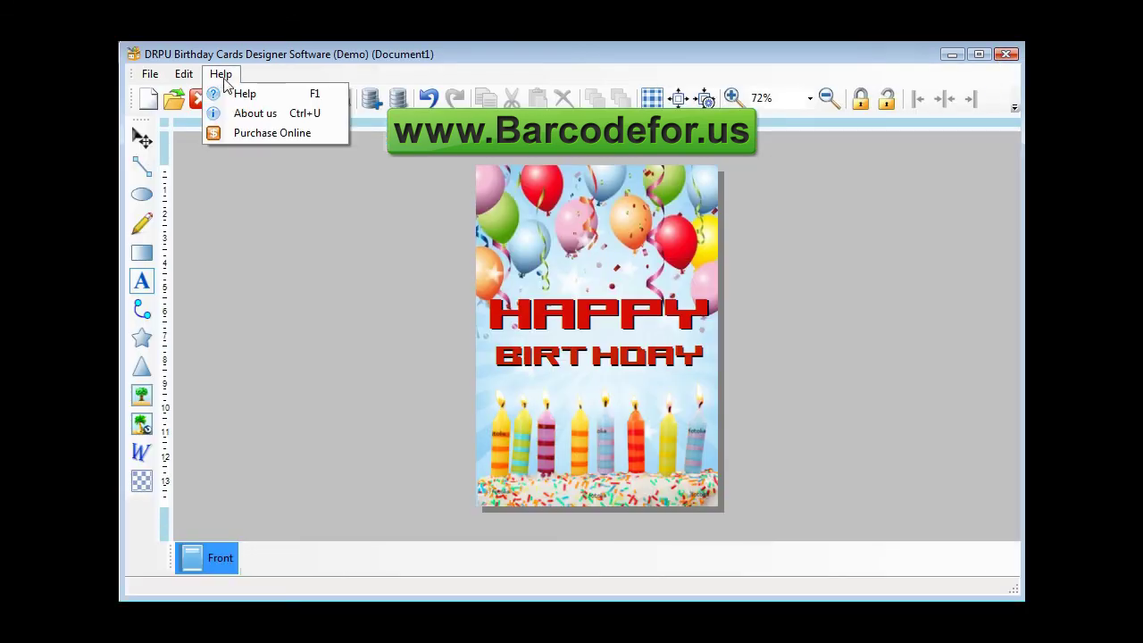
pyautogui.click(273, 133)
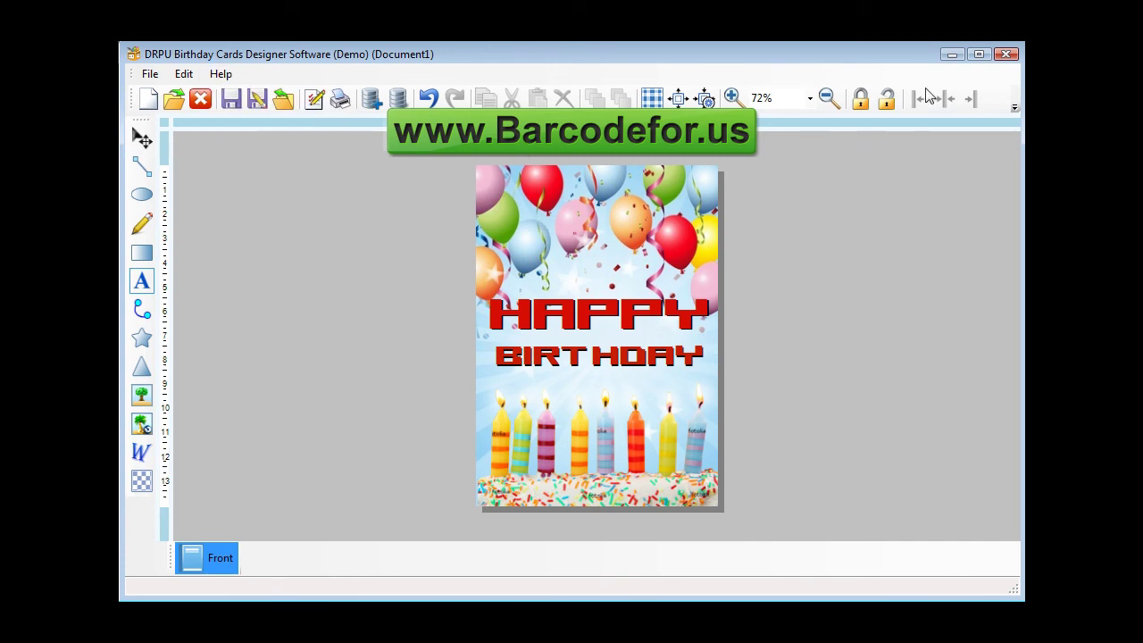